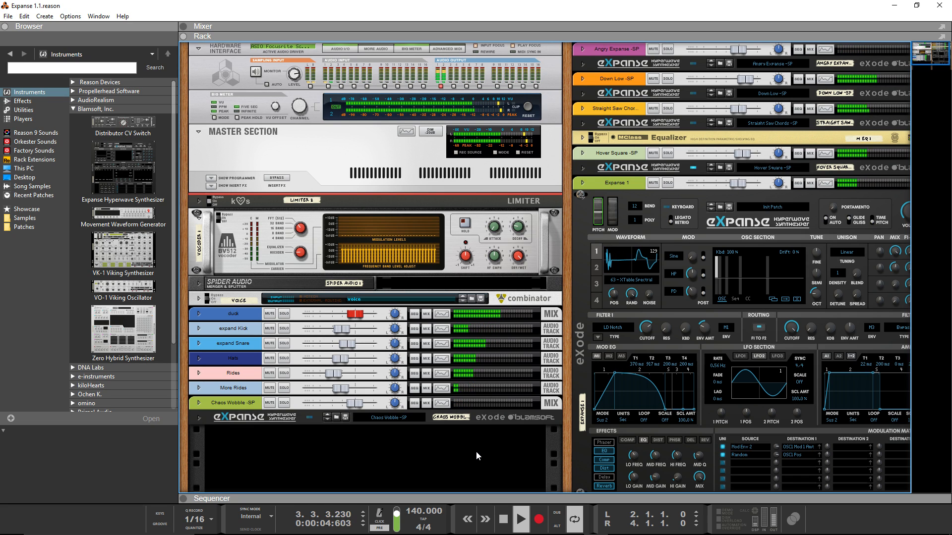
Stop playback and search the Expanse Hyperwave Synthesizer's Bass patches in Rack Extensions for SP
{"action": "key", "text": "space"}
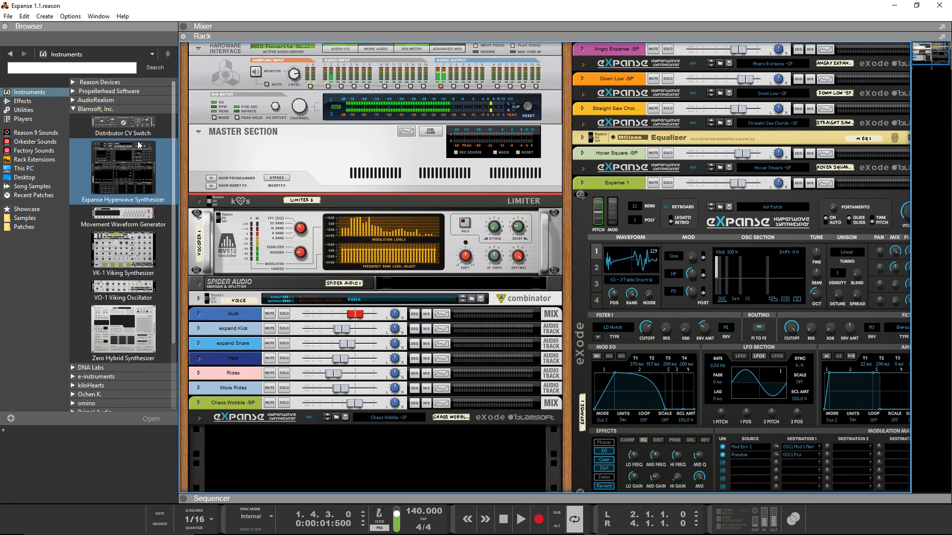
{"action": "left_click", "coordinate": [23, 161]}
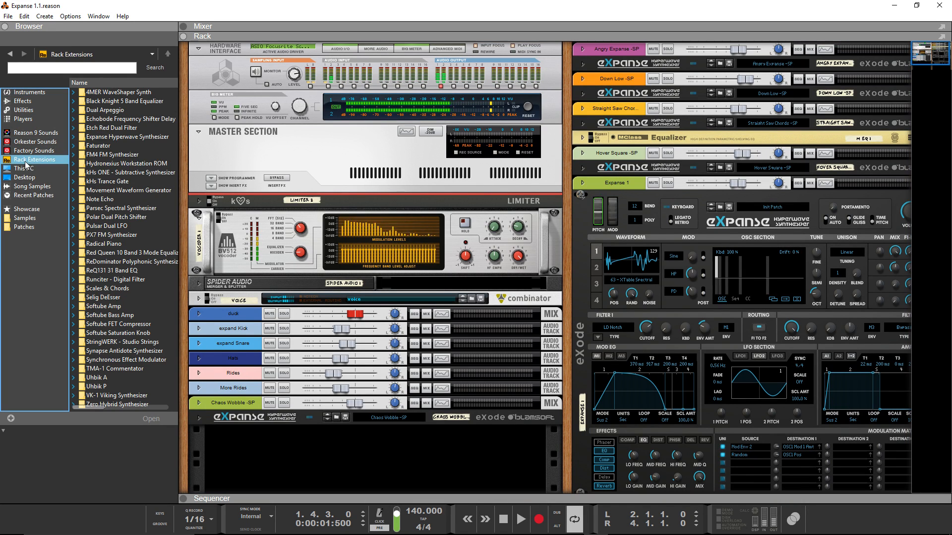
{"action": "double_click", "coordinate": [111, 136]}
{"action": "double_click", "coordinate": [110, 94]}
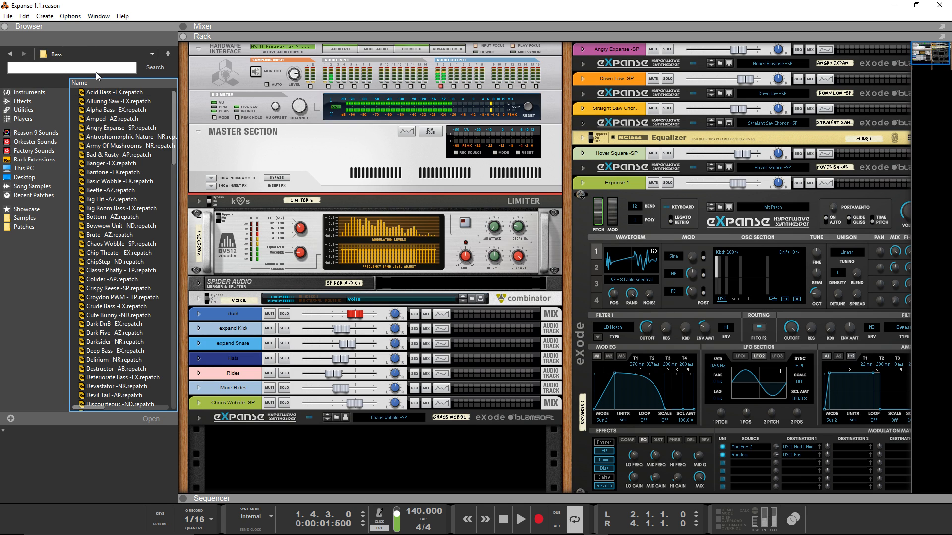
{"action": "left_click", "coordinate": [96, 72]}
{"action": "type", "text": "SP"}
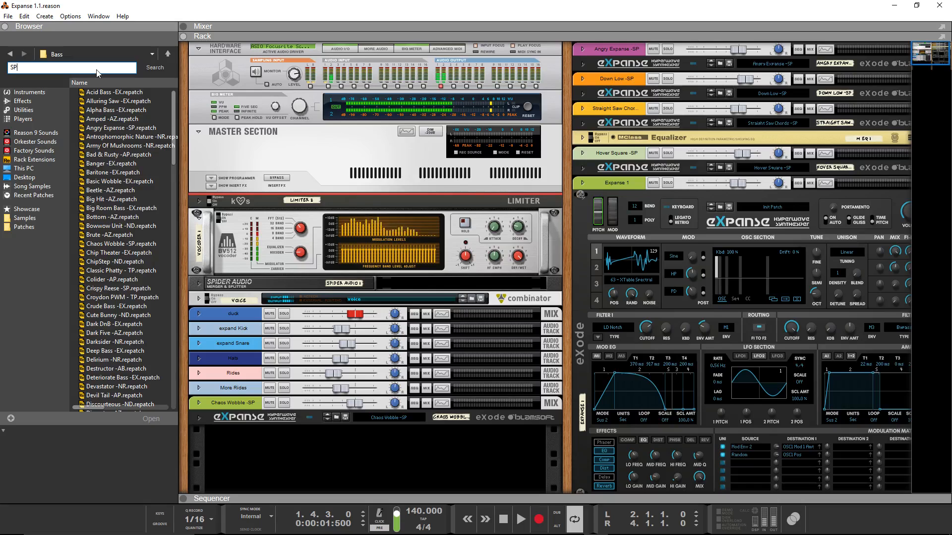
{"action": "key", "text": "Return"}
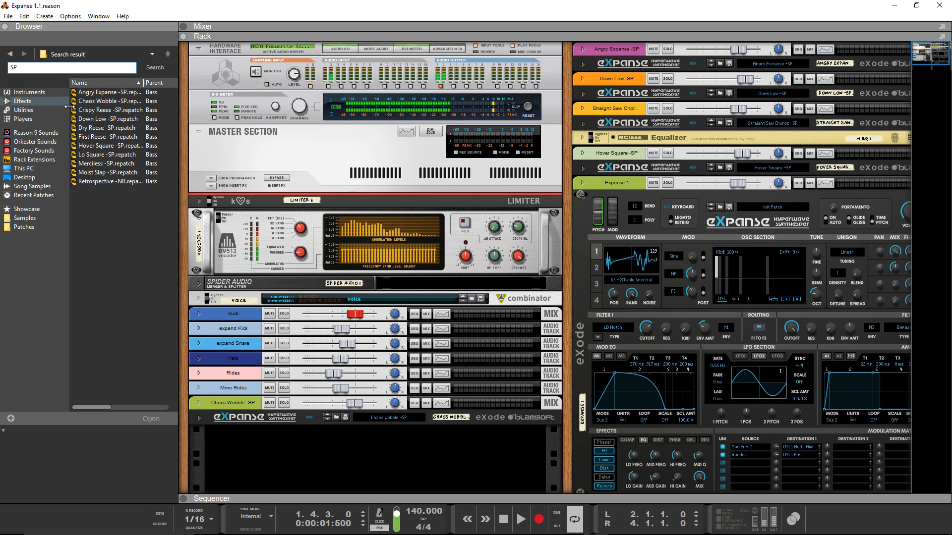
{"action": "left_click", "coordinate": [104, 93]}
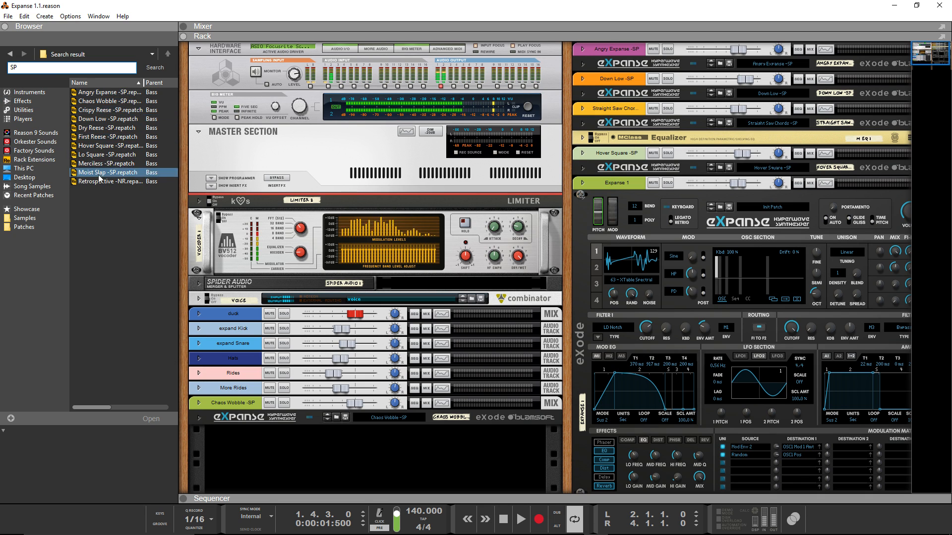
{"action": "left_click", "coordinate": [113, 116]}
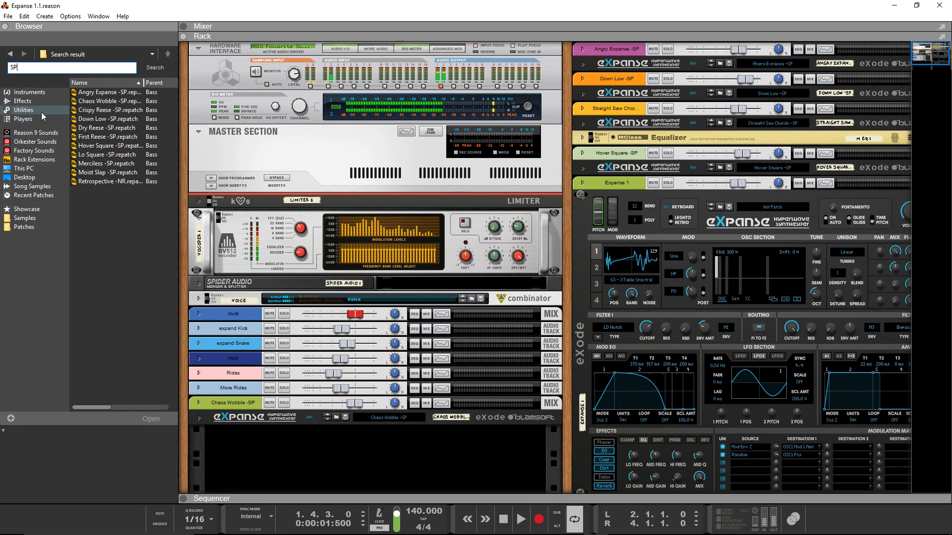
Add an Expanse Hyperwave Synthesizer below the Chaos Wobble -SP device, with a pitch bend range of 12 and polyphony of 1
{"action": "left_click", "coordinate": [32, 93]}
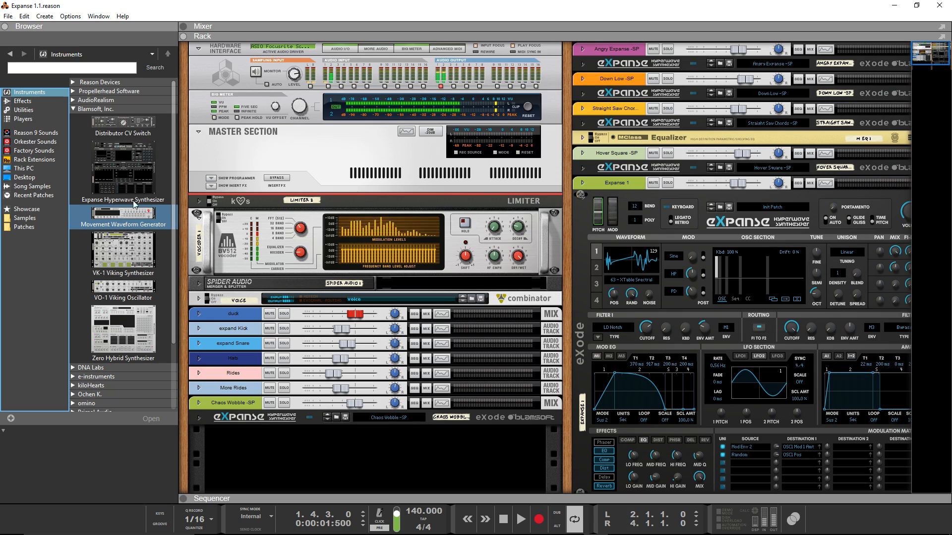
{"action": "left_click", "coordinate": [110, 175]}
{"action": "left_click_drag", "start_coordinate": [109, 173], "coordinate": [358, 433]}
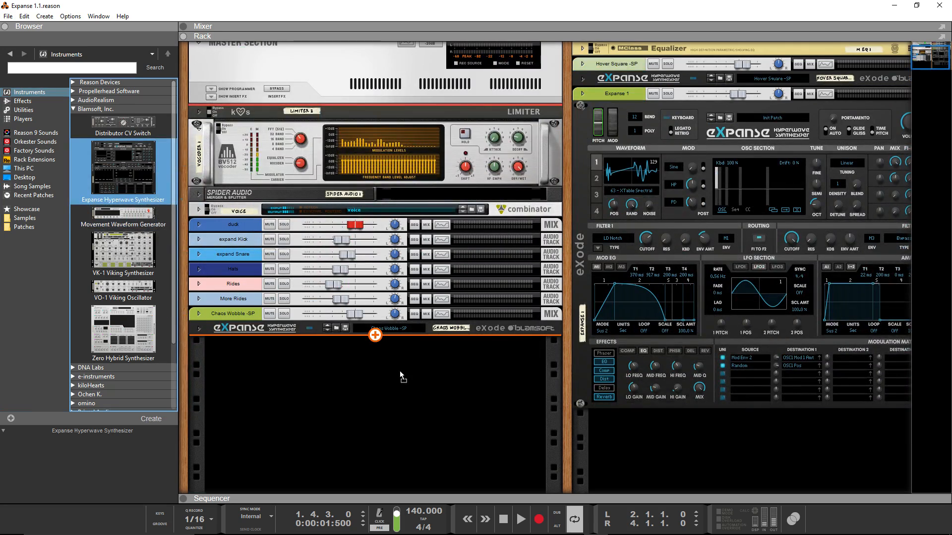
{"action": "scroll", "coordinate": [441, 342], "scroll_direction": "up", "scroll_amount": 1}
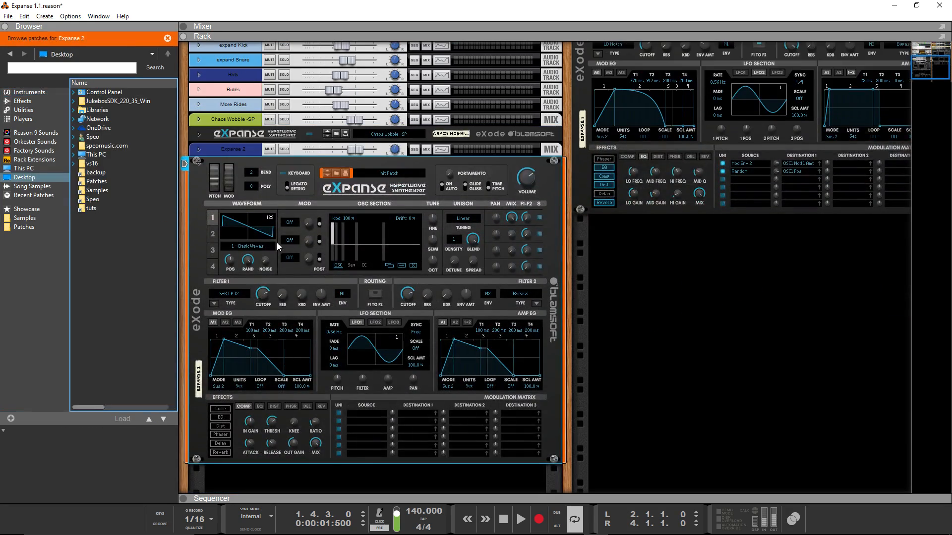
{"action": "left_click_drag", "start_coordinate": [263, 185], "coordinate": [262, 115]}
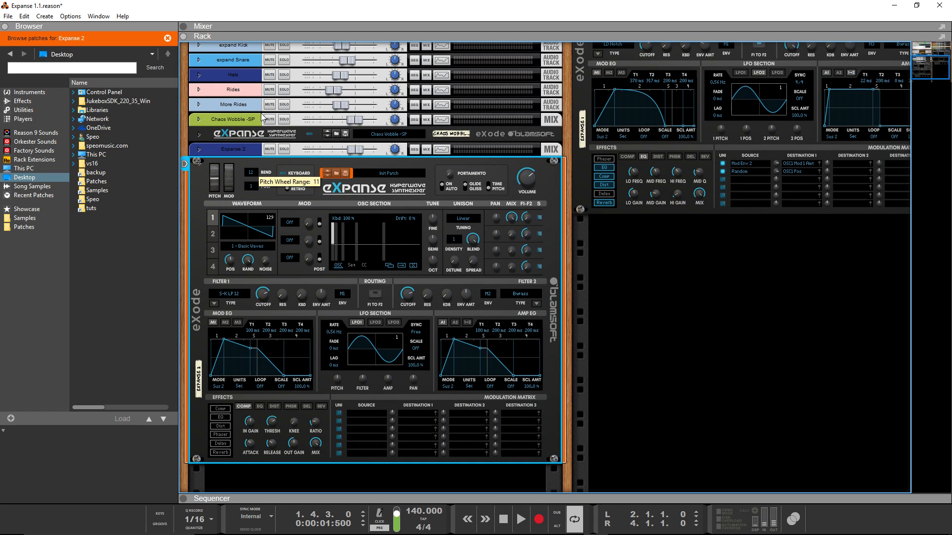
{"action": "left_click", "coordinate": [643, 357]}
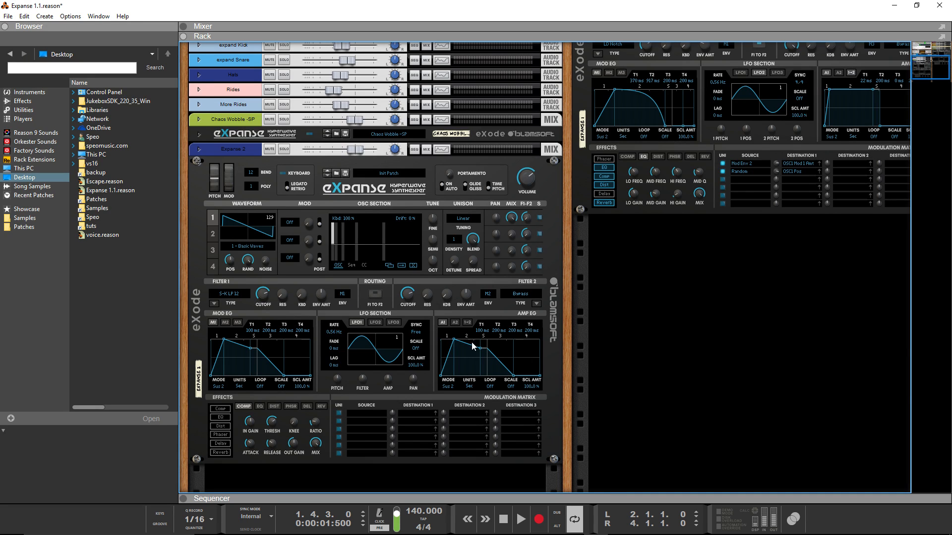
Reshape the new synth's first amp envelope to hold at full level, with T1 at 13 ms and T3 at 0 ms
{"action": "left_click_drag", "start_coordinate": [456, 342], "coordinate": [473, 337]}
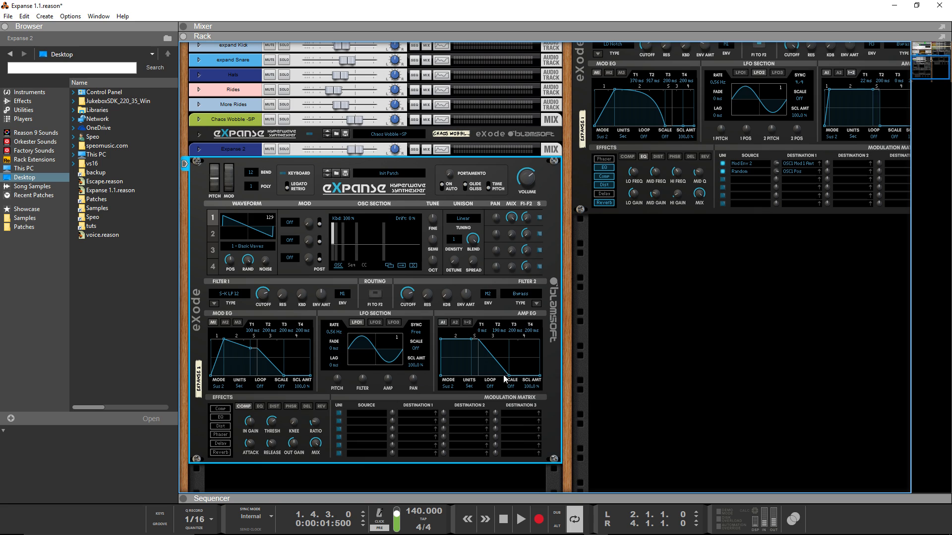
{"action": "left_click_drag", "start_coordinate": [509, 376], "coordinate": [482, 377]}
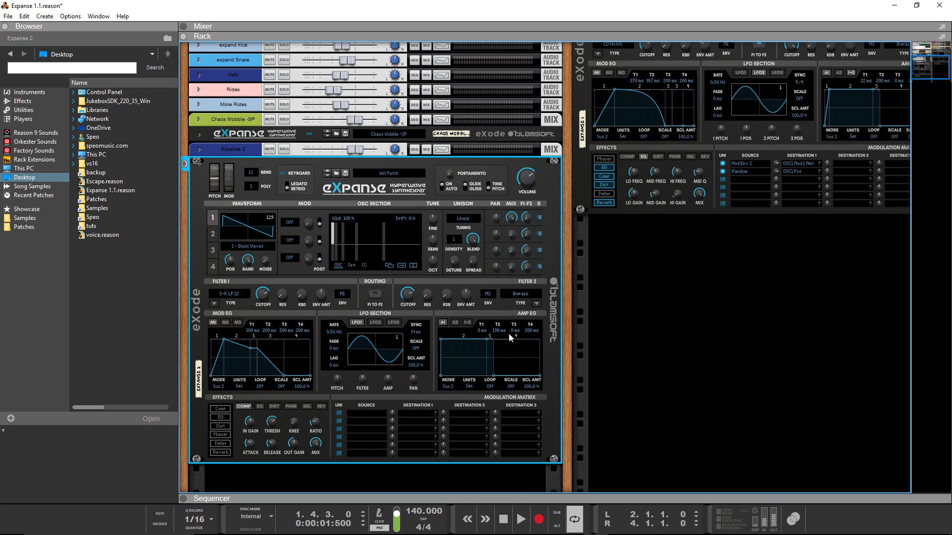
{"action": "left_click_drag", "start_coordinate": [481, 331], "coordinate": [498, 294]}
Set oscillator 1 to the 63 - XTable Spectral waveform and lower its octave
{"action": "mouse_move", "coordinate": [258, 251]}
{"action": "left_mouse_down"}
{"action": "mouse_move", "coordinate": [276, 145]}
{"action": "mouse_move", "coordinate": [261, 251]}
{"action": "mouse_move", "coordinate": [268, 232]}
{"action": "mouse_move", "coordinate": [273, 242]}
{"action": "left_mouse_up"}
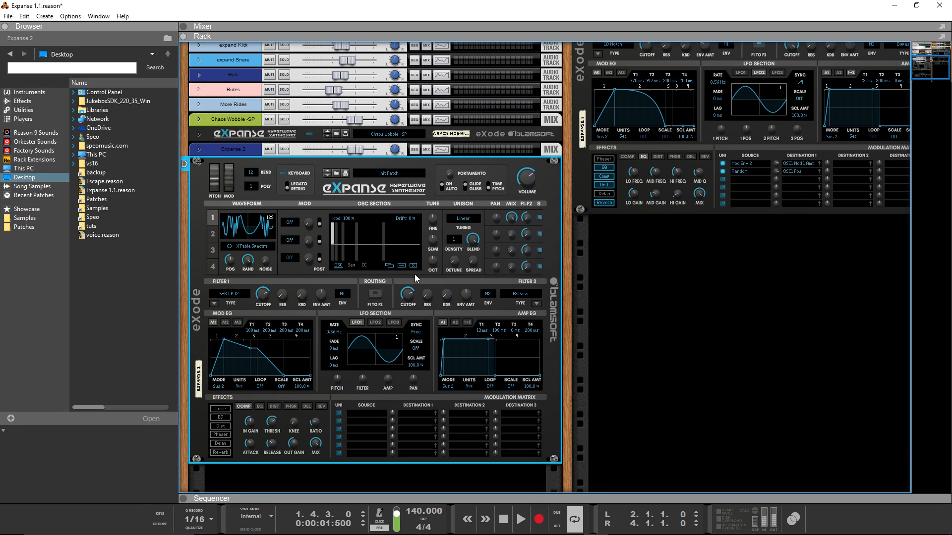
{"action": "left_click_drag", "start_coordinate": [433, 261], "coordinate": [431, 271]}
{"action": "mouse_move", "coordinate": [233, 268]}
{"action": "left_mouse_down"}
{"action": "mouse_move", "coordinate": [238, 255]}
{"action": "mouse_move", "coordinate": [231, 260]}
{"action": "left_mouse_up"}
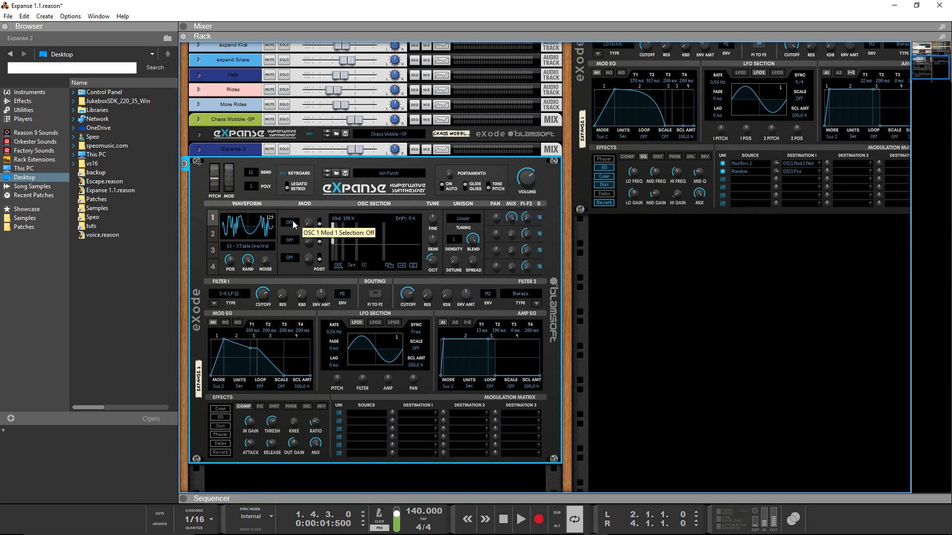
Try modulation types in oscillator 1's first mod slot, then choose Sine with the amount at 0.0 %
{"action": "left_click_drag", "start_coordinate": [294, 225], "coordinate": [318, 58]}
{"action": "mouse_move", "coordinate": [308, 222]}
{"action": "left_mouse_down"}
{"action": "mouse_move", "coordinate": [311, 191]}
{"action": "mouse_move", "coordinate": [308, 228]}
{"action": "left_mouse_up"}
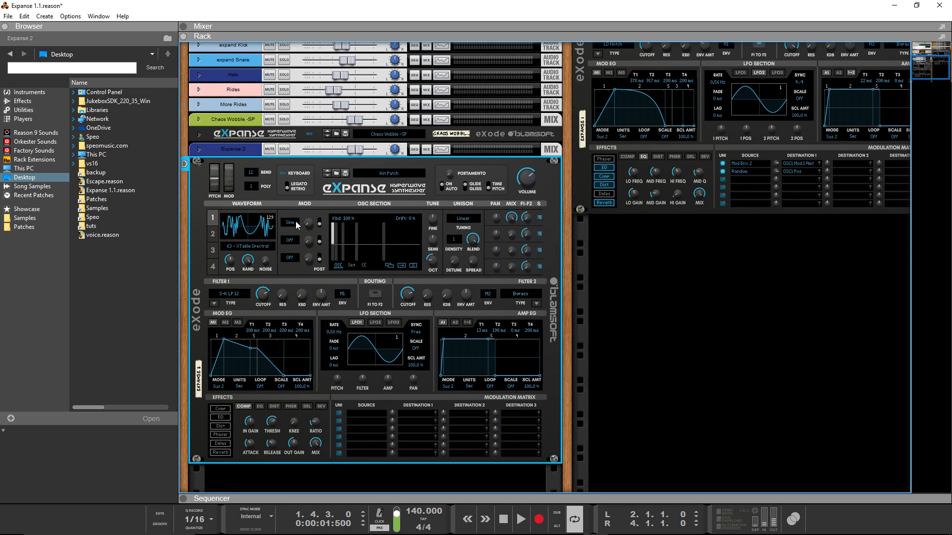
{"action": "left_click_drag", "start_coordinate": [292, 223], "coordinate": [302, 379]}
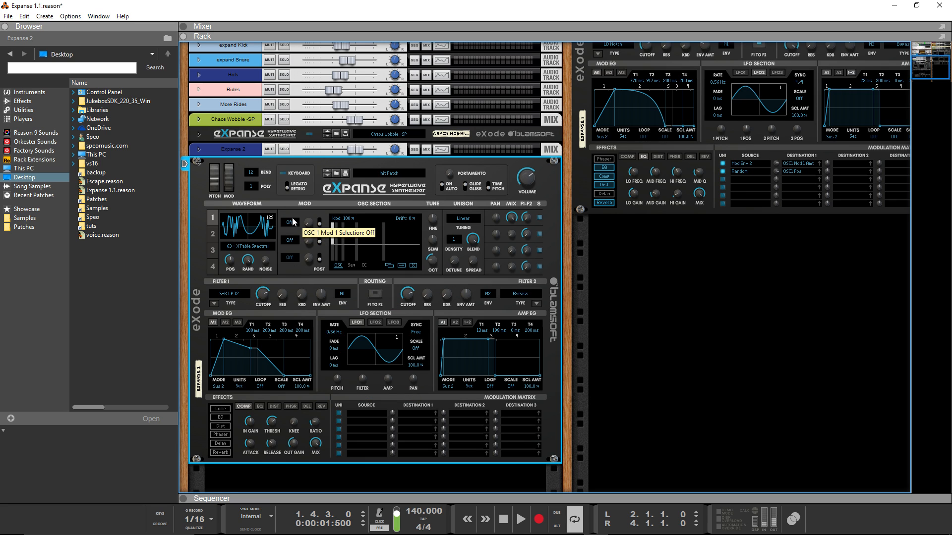
{"action": "left_click_drag", "start_coordinate": [292, 220], "coordinate": [308, 230]}
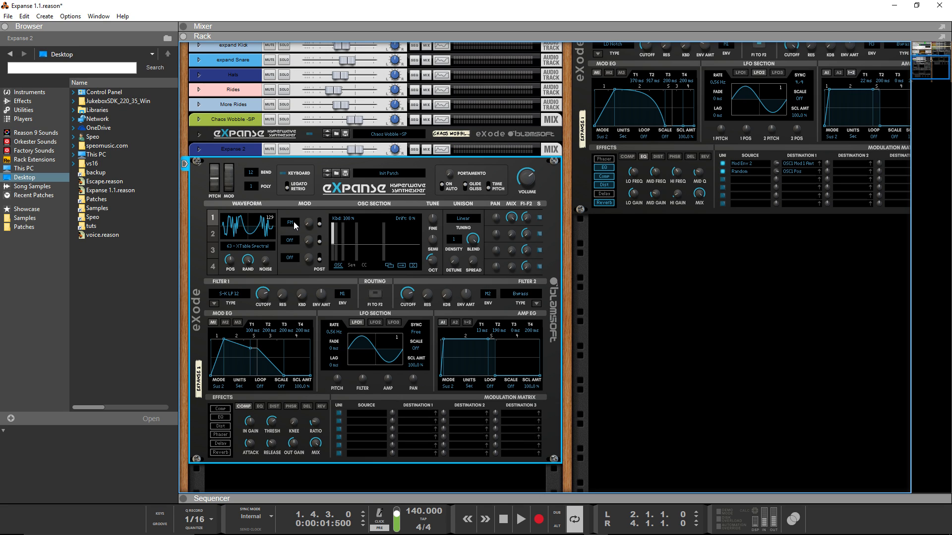
{"action": "left_click_drag", "start_coordinate": [293, 222], "coordinate": [314, 50]}
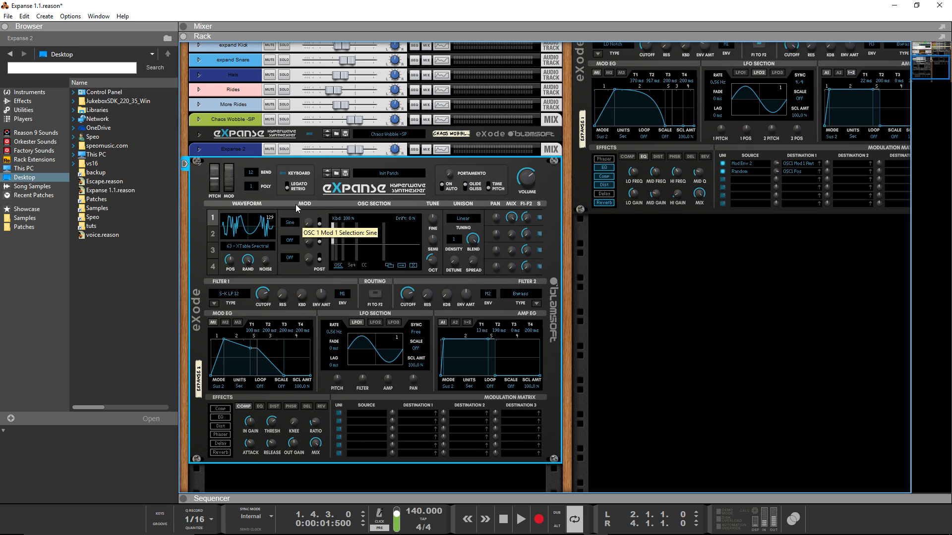
{"action": "mouse_move", "coordinate": [308, 222]}
{"action": "left_mouse_down"}
{"action": "mouse_move", "coordinate": [310, 204]}
{"action": "mouse_move", "coordinate": [314, 237]}
{"action": "mouse_move", "coordinate": [308, 224]}
{"action": "left_mouse_up"}
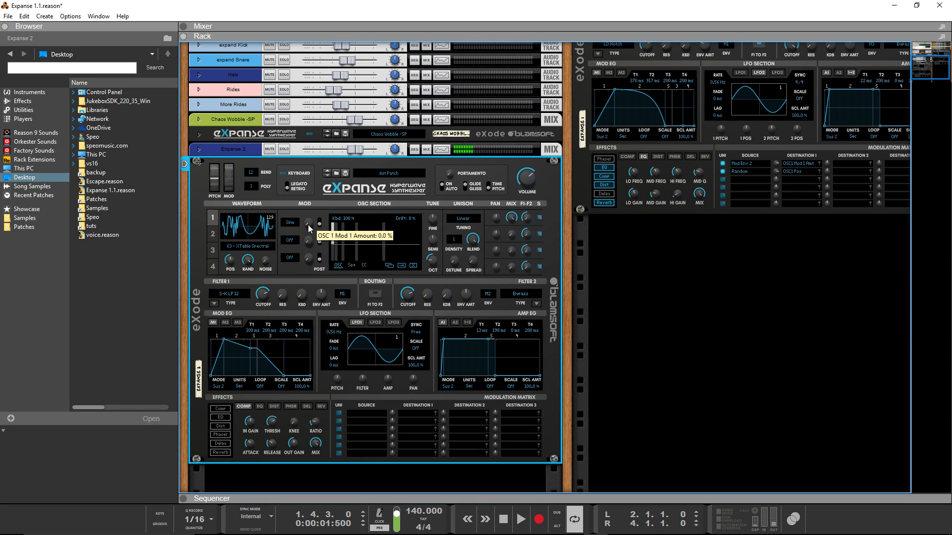
Route Mod Env 1 as a unipolar source to the OSC1 Mod 1 amount in the first modulation matrix row and adjust its depth
{"action": "scroll", "coordinate": [277, 248], "scroll_direction": "down", "scroll_amount": 2}
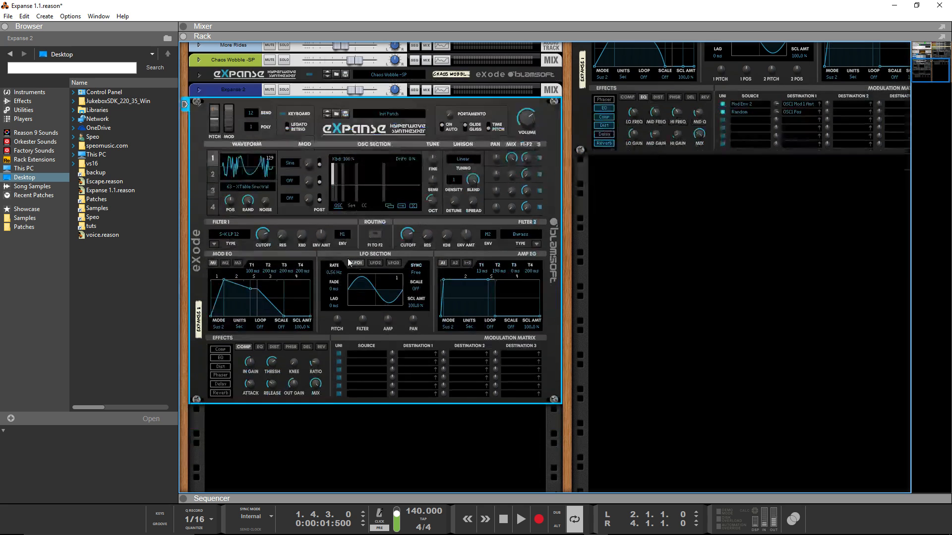
{"action": "scroll", "coordinate": [279, 214], "scroll_direction": "up", "scroll_amount": 1}
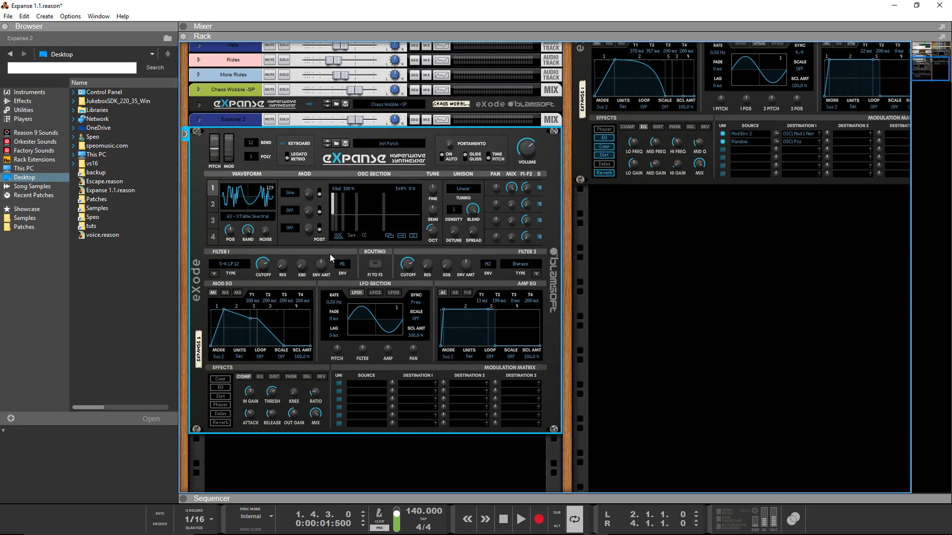
{"action": "left_click", "coordinate": [358, 381]}
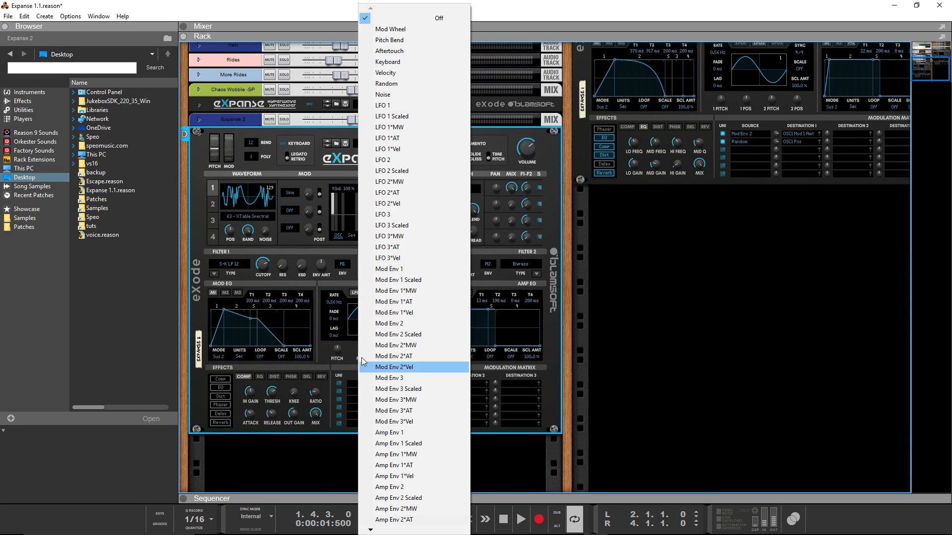
{"action": "left_click", "coordinate": [410, 269]}
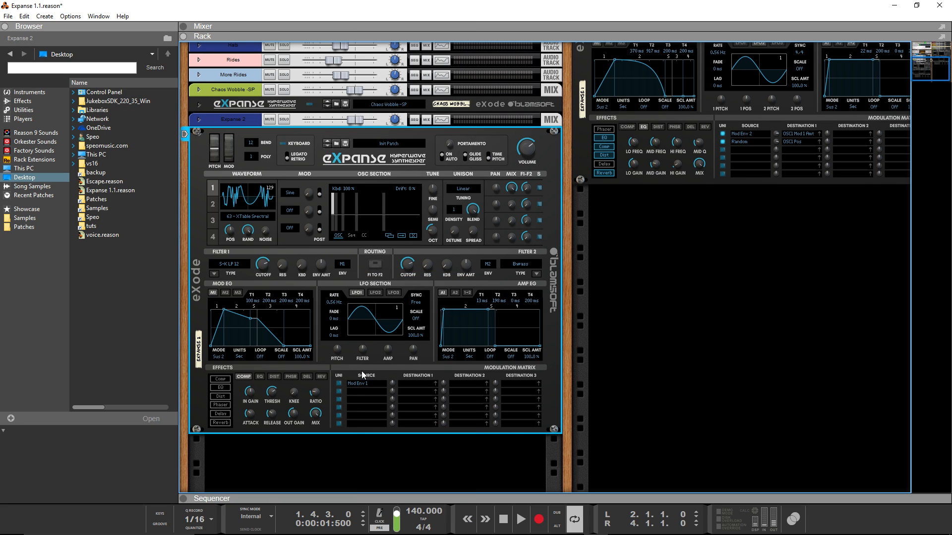
{"action": "left_click", "coordinate": [339, 384]}
{"action": "left_click", "coordinate": [435, 383]}
{"action": "left_click", "coordinate": [307, 197]}
{"action": "left_click_drag", "start_coordinate": [391, 383], "coordinate": [397, 373]}
Shape mod envelope 1 as a curved decay from full level, with T1 at 950 ms and T2 at 629 ms
{"action": "left_click_drag", "start_coordinate": [211, 345], "coordinate": [257, 332]}
{"action": "left_click_drag", "start_coordinate": [260, 287], "coordinate": [262, 281]}
{"action": "left_click_drag", "start_coordinate": [267, 333], "coordinate": [283, 356]}
{"action": "left_click_drag", "start_coordinate": [271, 301], "coordinate": [273, 305]}
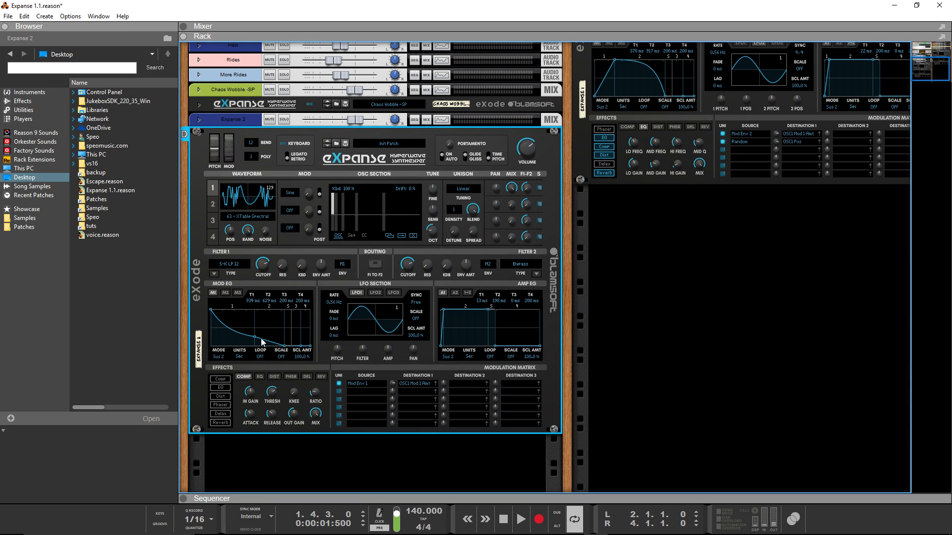
{"action": "left_click_drag", "start_coordinate": [254, 337], "coordinate": [255, 338]}
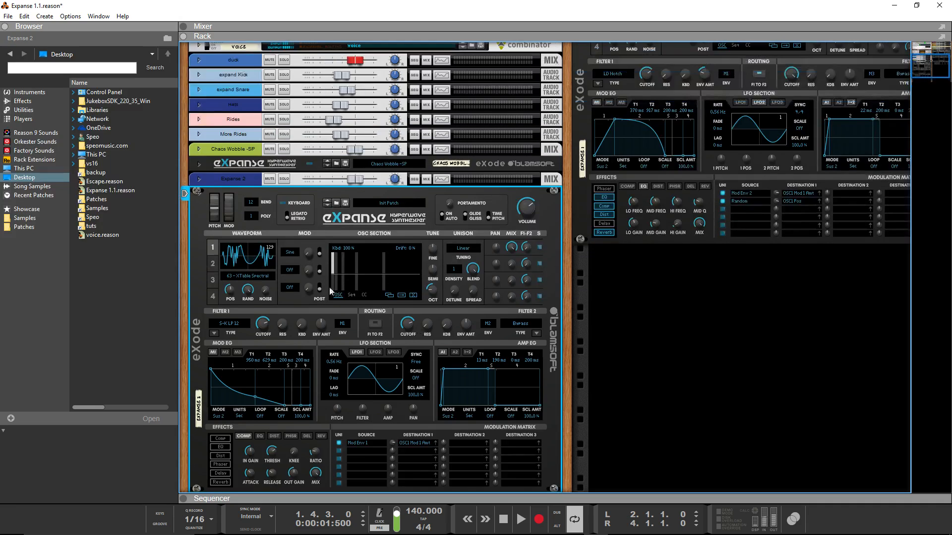
Set oscillator 1's second mod slot to HP with a 50.0 % amount and the synth's volume to -1.3 dB
{"action": "scroll", "coordinate": [649, 374], "scroll_direction": "up", "scroll_amount": 2}
{"action": "left_click_drag", "start_coordinate": [298, 237], "coordinate": [312, 130]}
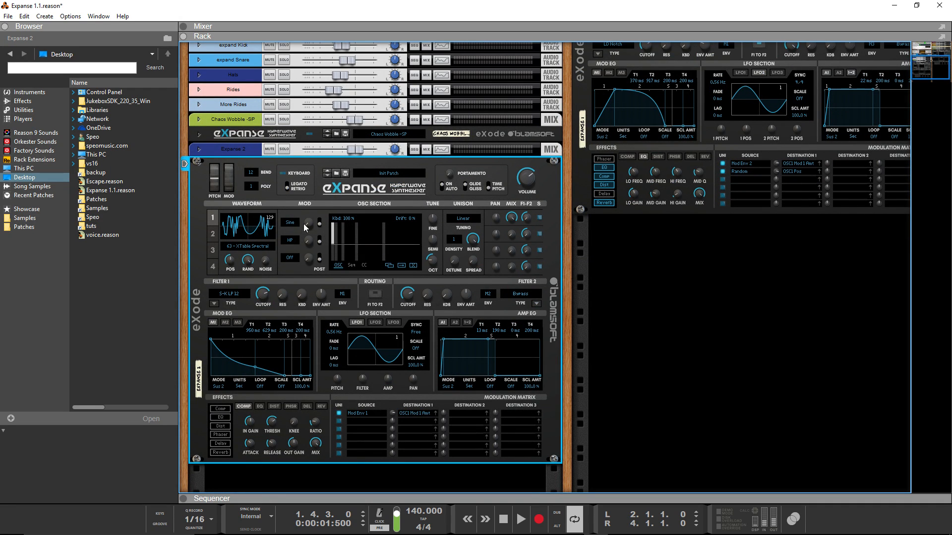
{"action": "scroll", "coordinate": [305, 240], "scroll_direction": "down", "scroll_amount": 2}
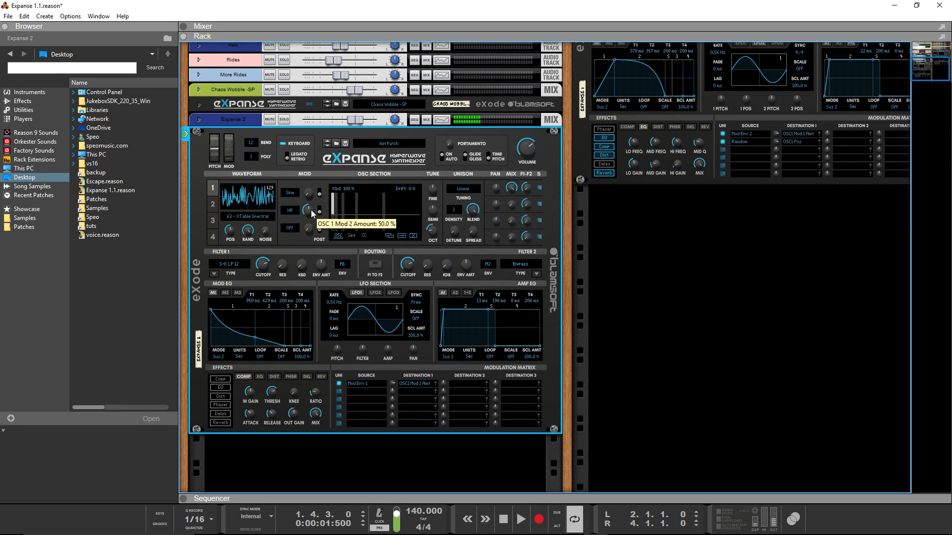
{"action": "left_click_drag", "start_coordinate": [308, 228], "coordinate": [311, 210]}
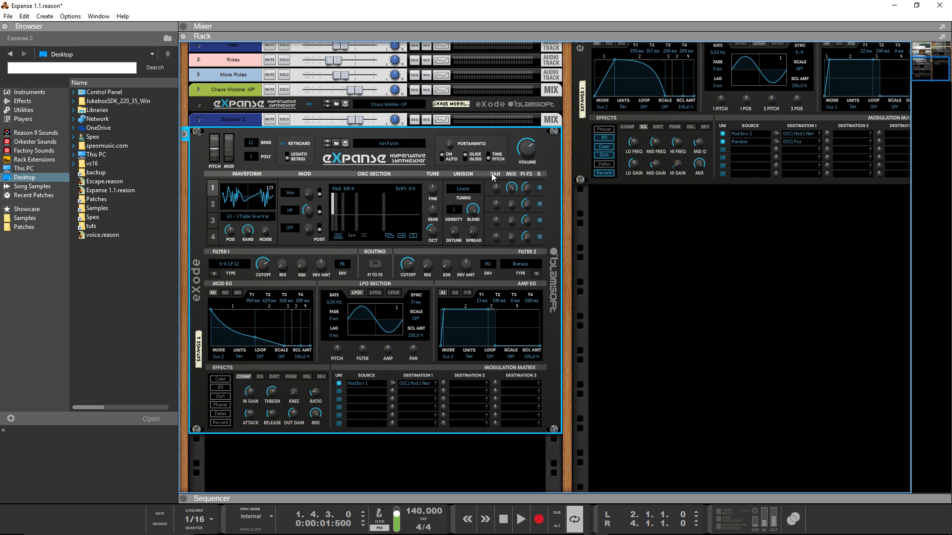
{"action": "mouse_move", "coordinate": [526, 147]}
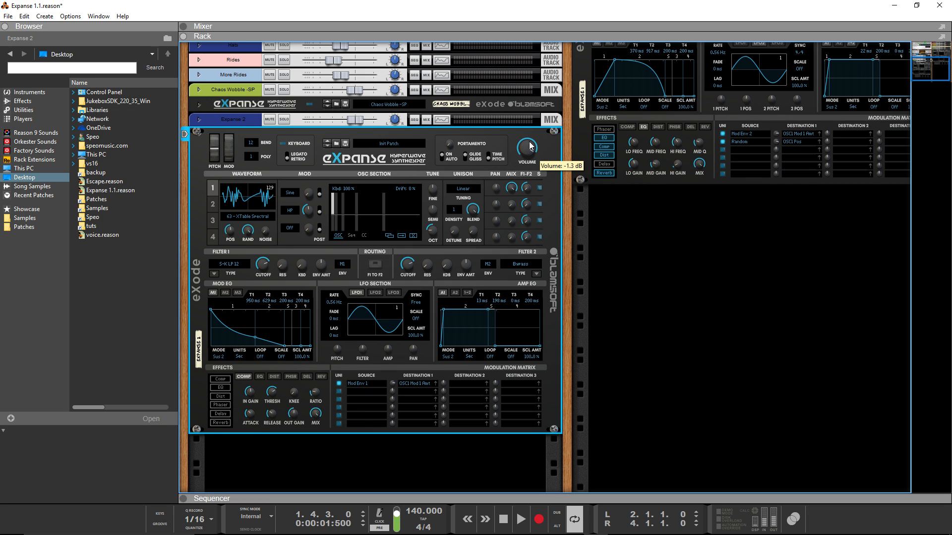
{"action": "left_click", "coordinate": [635, 204]}
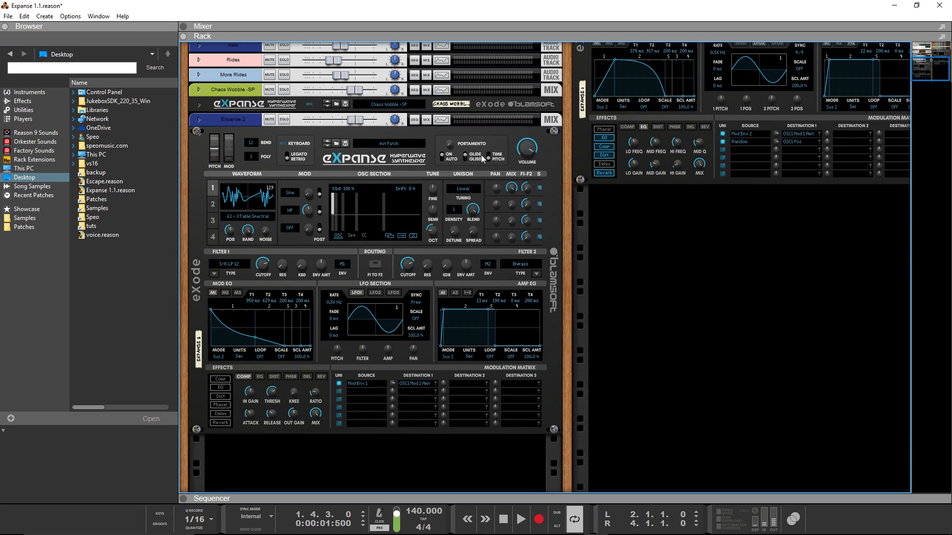
Set oscillator 1's third mod slot to PD and raise its amount
{"action": "left_click", "coordinate": [290, 228]}
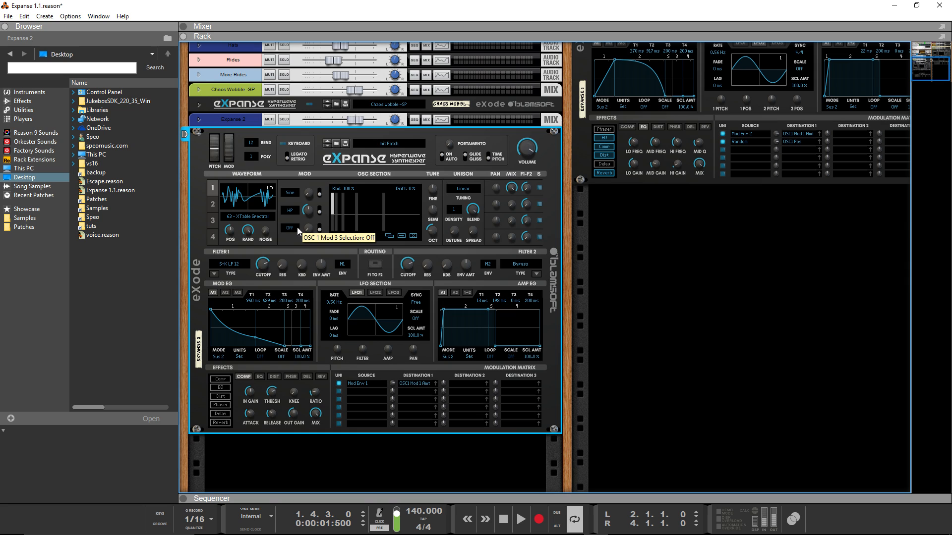
{"action": "left_click_drag", "start_coordinate": [297, 227], "coordinate": [300, 212]}
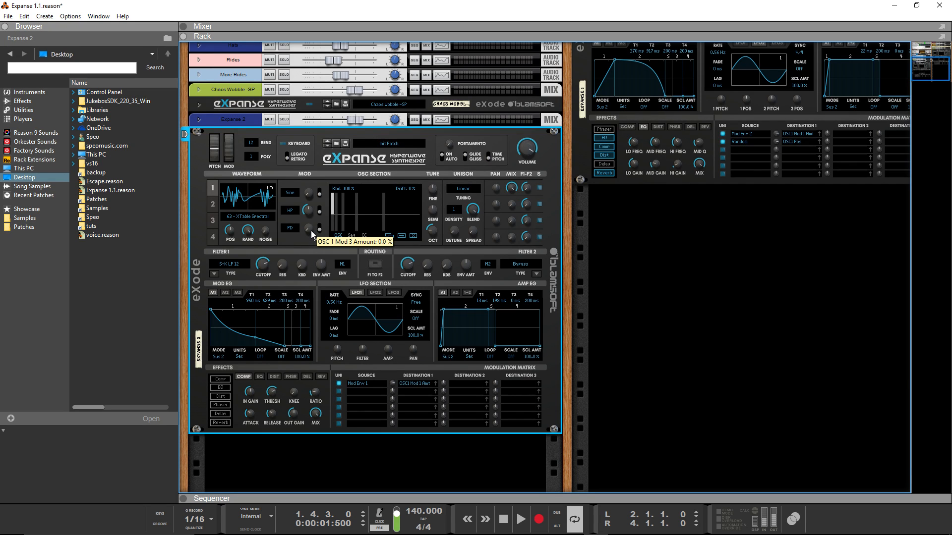
{"action": "left_click_drag", "start_coordinate": [311, 231], "coordinate": [316, 220]}
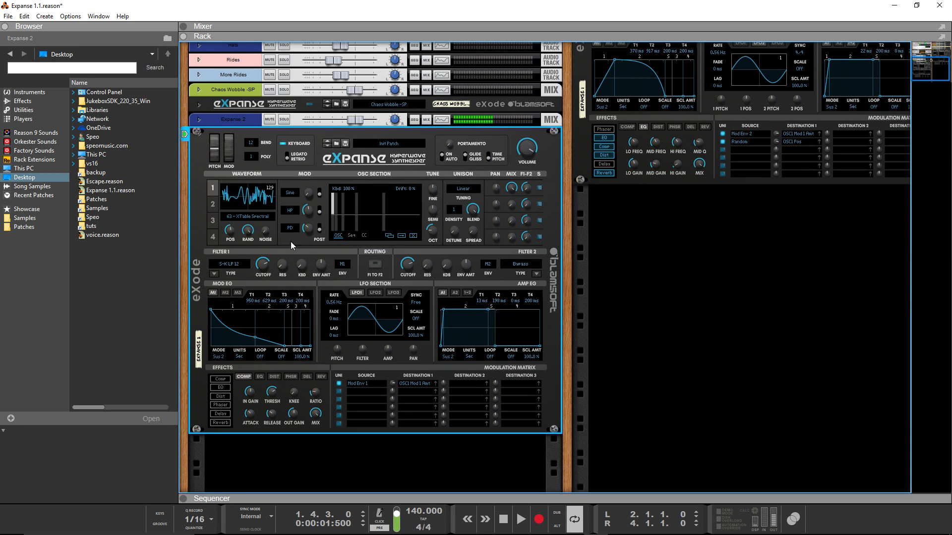
Fine-tune the PD amount in oscillator 1's third mod slot
{"action": "left_click_drag", "start_coordinate": [308, 231], "coordinate": [313, 229]}
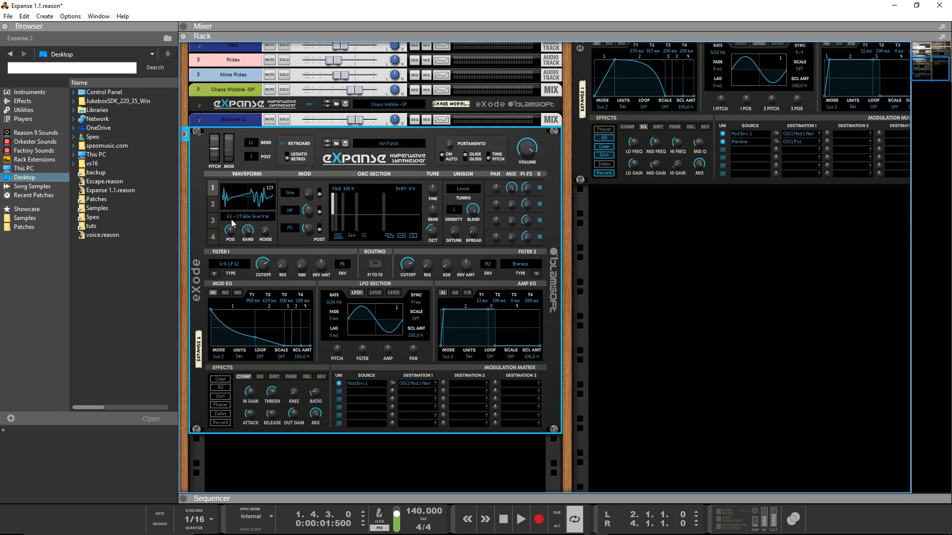
{"action": "scroll", "coordinate": [244, 225], "scroll_direction": "down", "scroll_amount": 1}
{"action": "scroll", "coordinate": [228, 230], "scroll_direction": "up", "scroll_amount": 1}
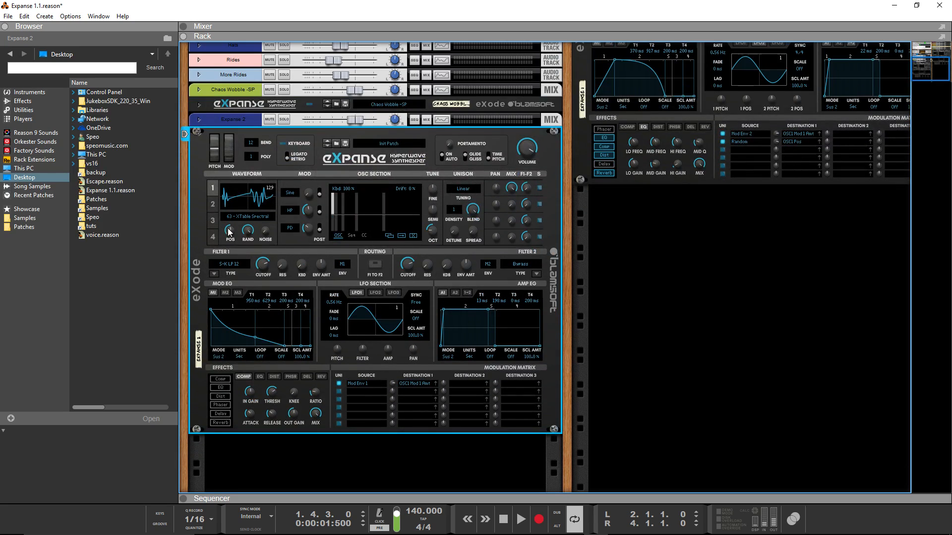
Set filter 1 to Ladder Notch, adjust its cutoff, and assign envelope M2 with a -46.9 % envelope amount
{"action": "left_click", "coordinate": [215, 272]}
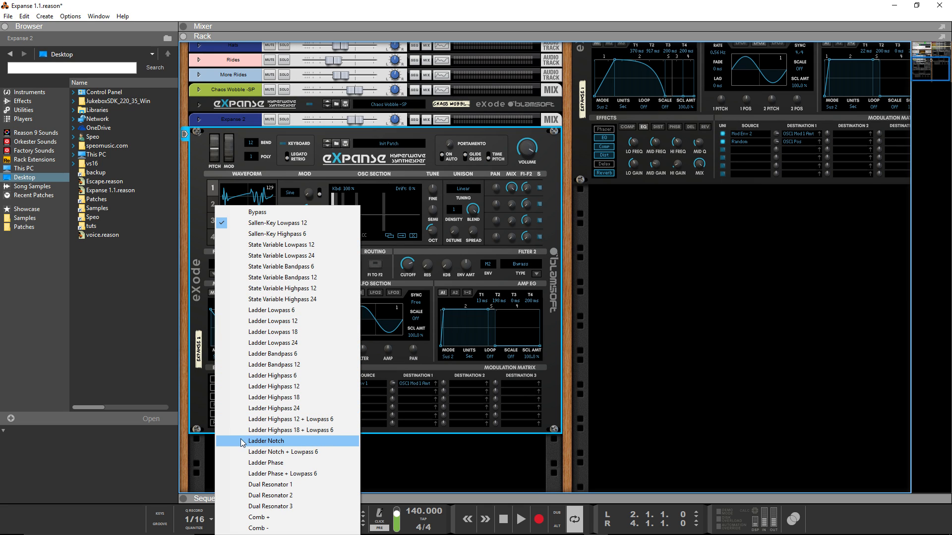
{"action": "left_click", "coordinate": [280, 443]}
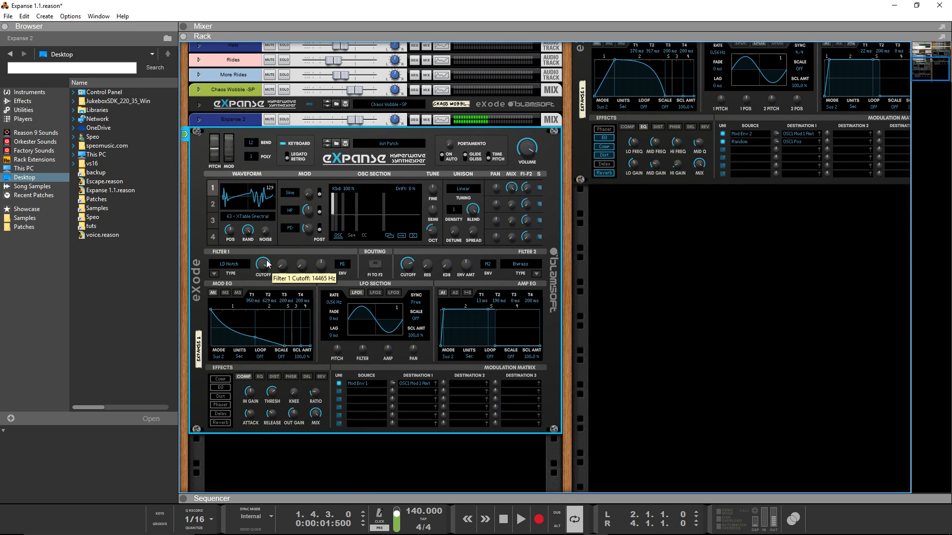
{"action": "left_click_drag", "start_coordinate": [267, 263], "coordinate": [266, 265]}
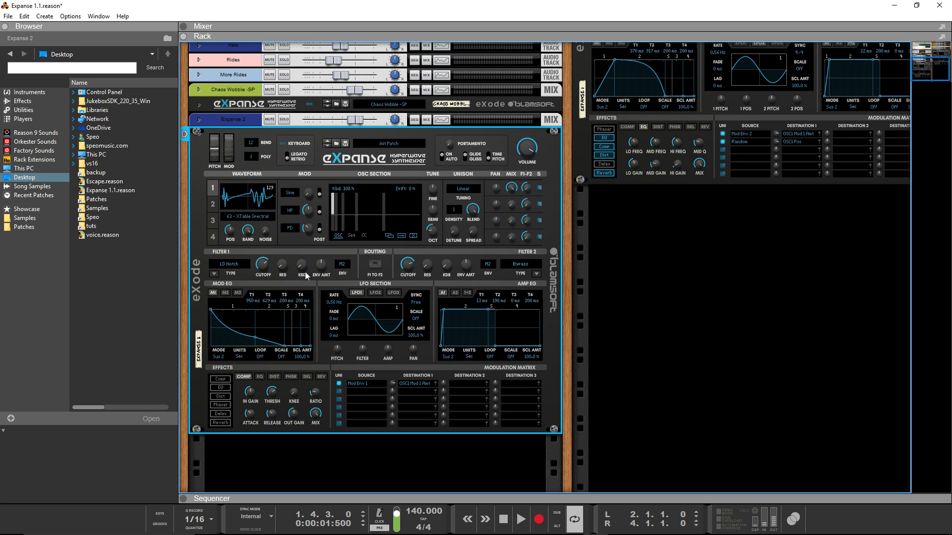
{"action": "left_click_drag", "start_coordinate": [323, 264], "coordinate": [323, 277]}
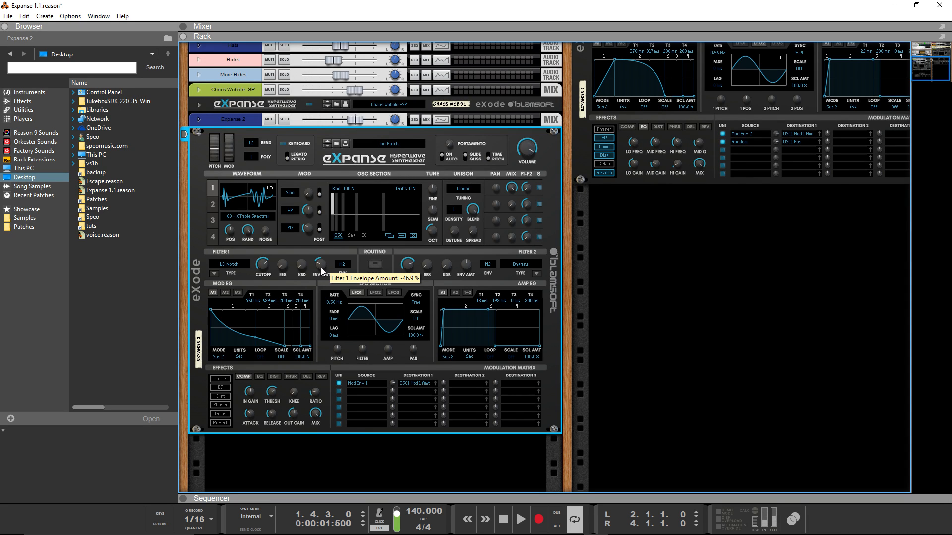
Shape mod envelope 2 with T1 at 337 ms and a curved fall to zero, with T2 at 935 ms
{"action": "left_click", "coordinate": [230, 292]}
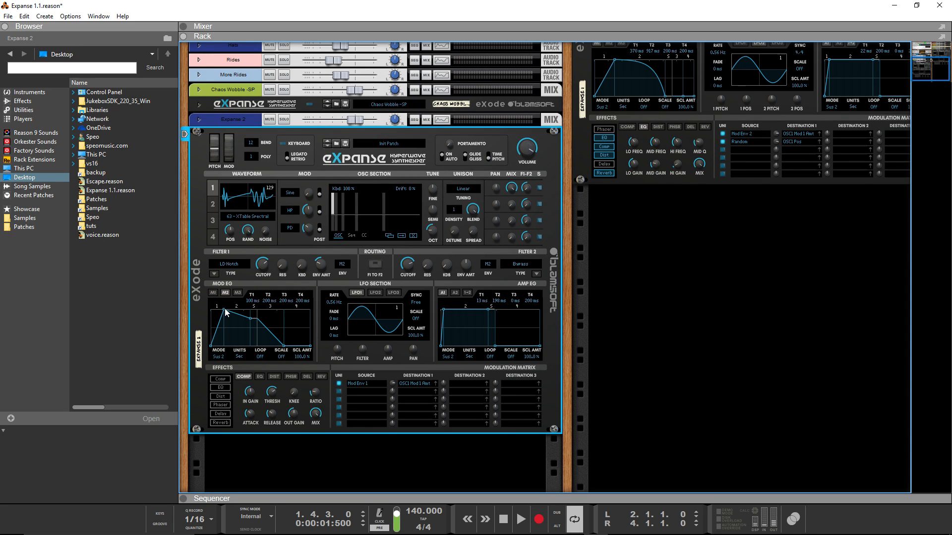
{"action": "left_click_drag", "start_coordinate": [224, 312], "coordinate": [278, 272]}
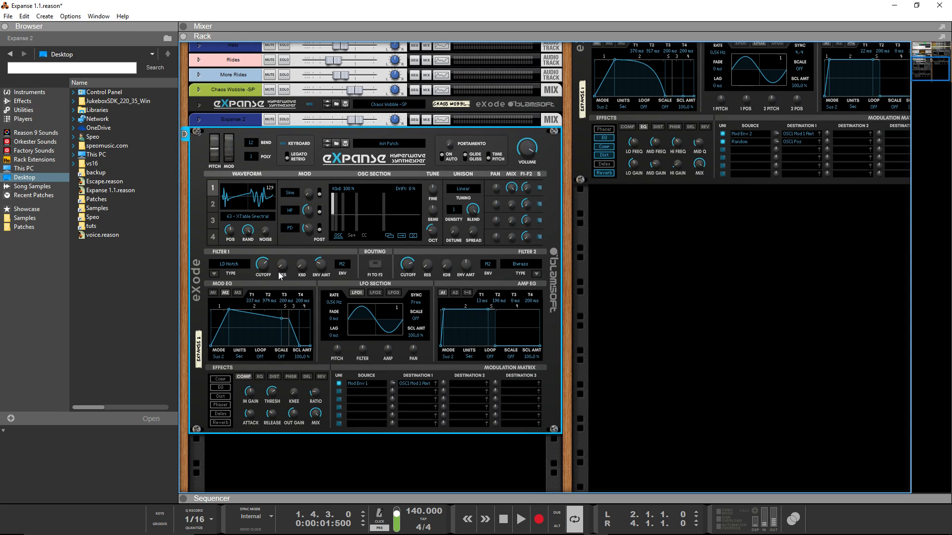
{"action": "left_click_drag", "start_coordinate": [281, 323], "coordinate": [284, 351]}
{"action": "mouse_move", "coordinate": [270, 302]}
{"action": "left_mouse_down"}
{"action": "mouse_move", "coordinate": [256, 333]}
{"action": "mouse_move", "coordinate": [267, 317]}
{"action": "left_mouse_up"}
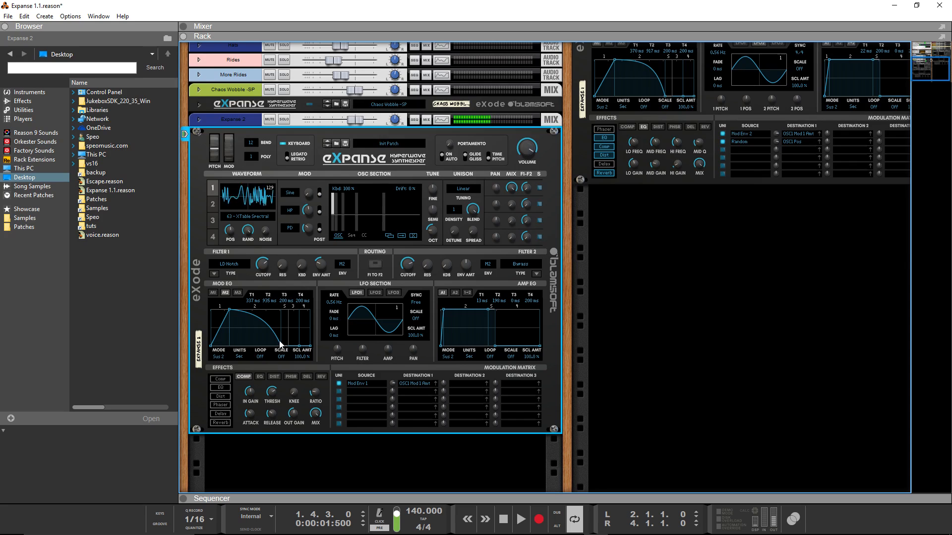
Try filter 1 envelope amounts of -93.7 % and -62.5 %, and return the amount to -46.9 %
{"action": "mouse_move", "coordinate": [325, 264]}
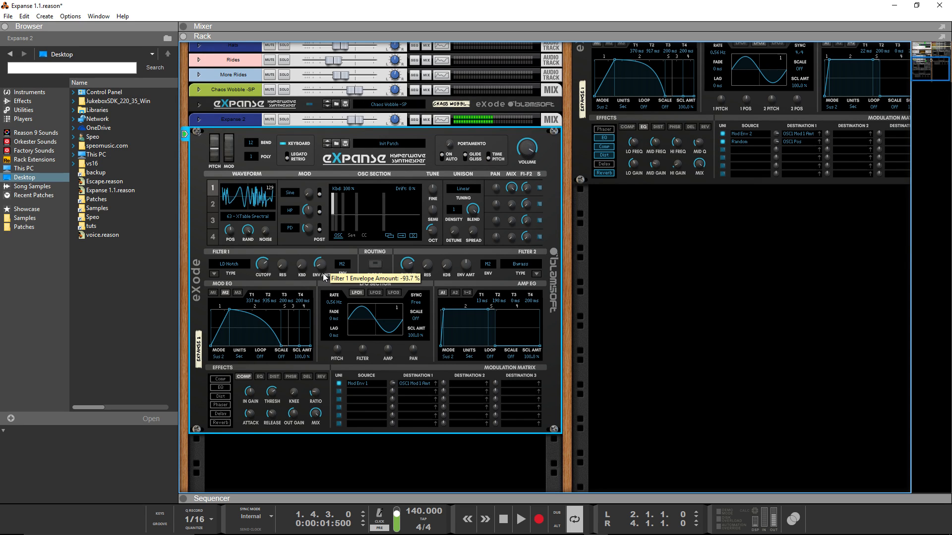
{"action": "left_click_drag", "start_coordinate": [325, 265], "coordinate": [325, 269]}
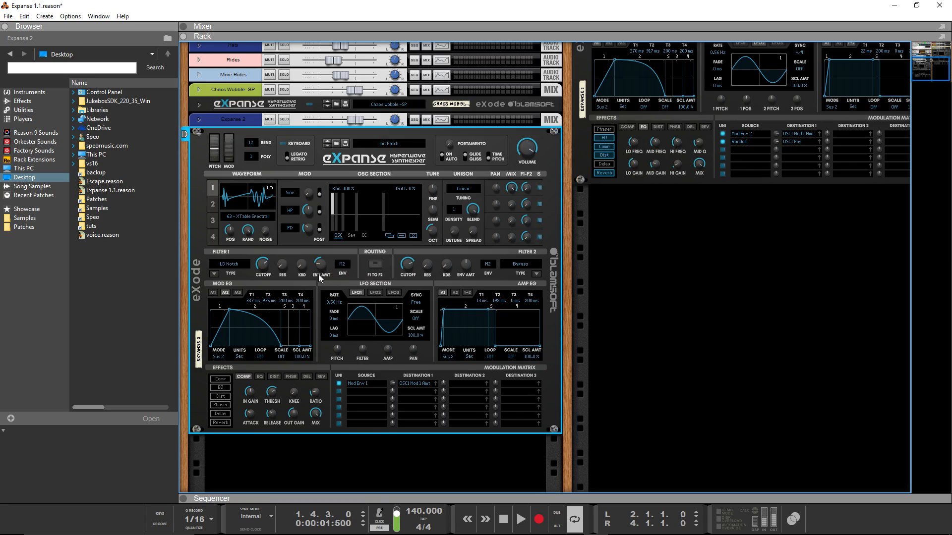
{"action": "mouse_move", "coordinate": [321, 274]}
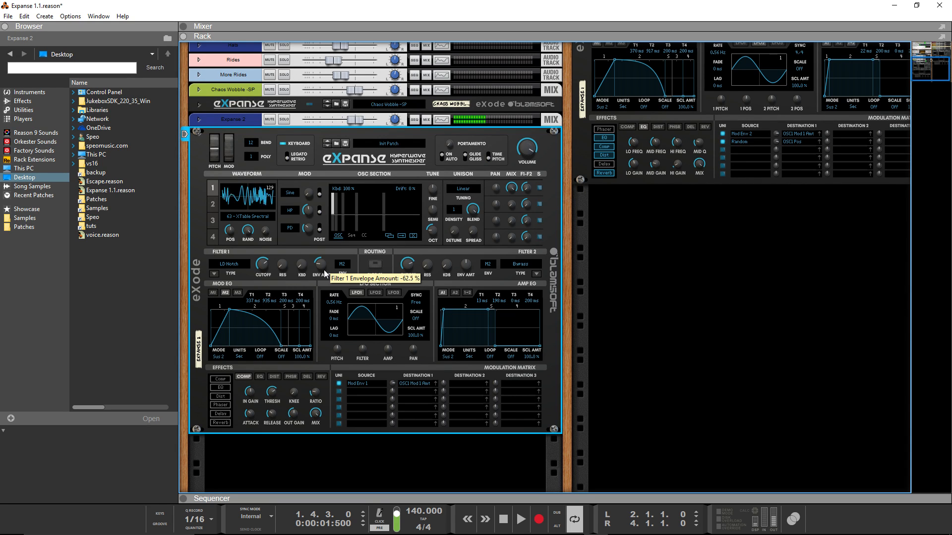
{"action": "left_click_drag", "start_coordinate": [323, 266], "coordinate": [325, 263]}
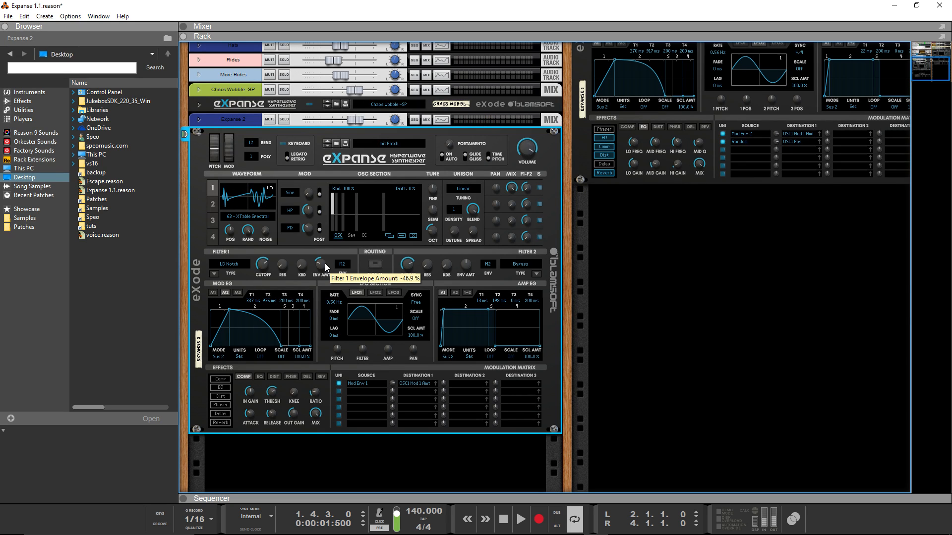
{"action": "left_click", "coordinate": [356, 454]}
{"action": "scroll", "coordinate": [349, 430], "scroll_direction": "up", "scroll_amount": 2}
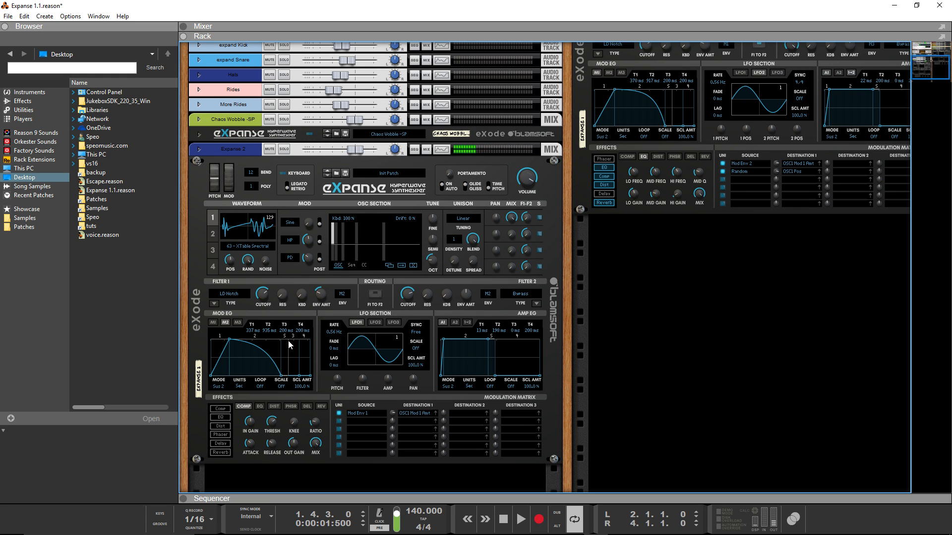
{"action": "scroll", "coordinate": [287, 342], "scroll_direction": "down", "scroll_amount": 2}
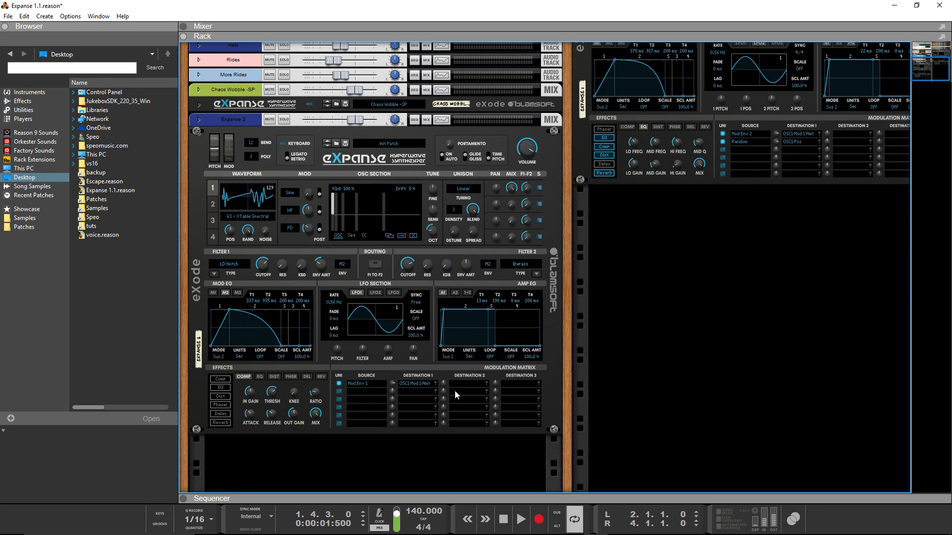
Route Random as a unipolar source to OSC1 Pos in the second modulation matrix row and adjust its depth
{"action": "left_click", "coordinate": [338, 391]}
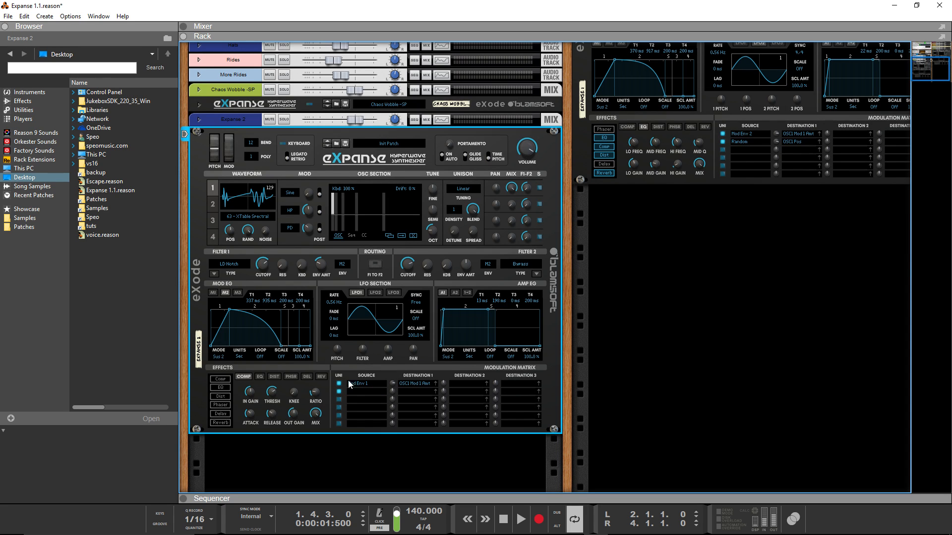
{"action": "left_click", "coordinate": [353, 391]}
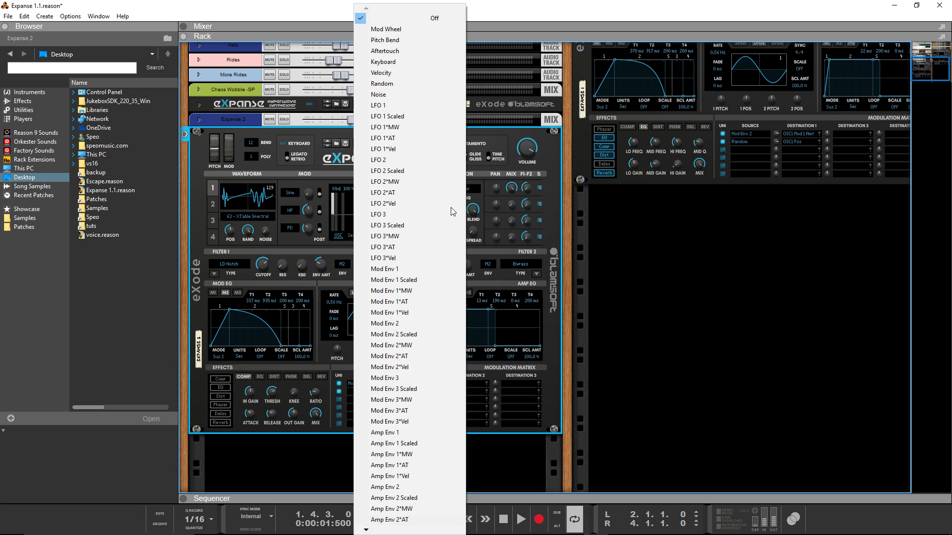
{"action": "left_click", "coordinate": [410, 87]}
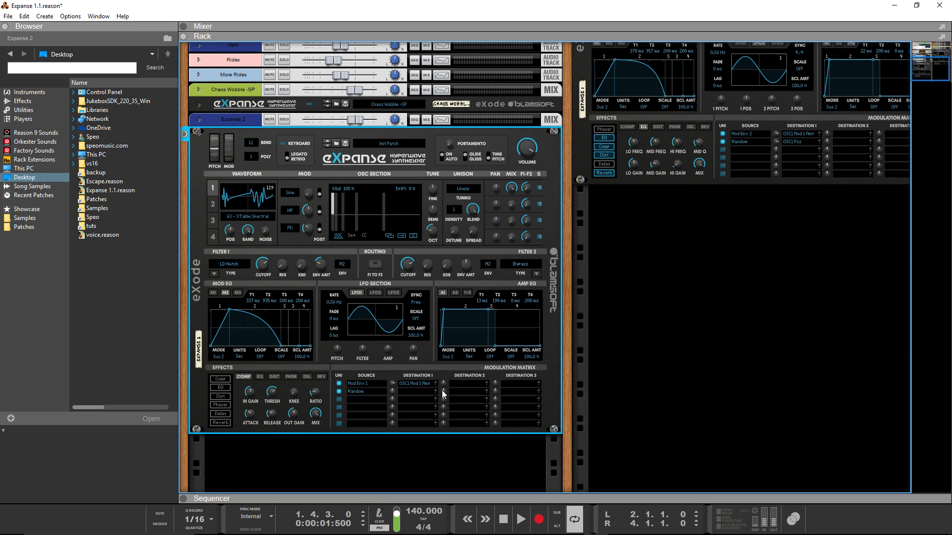
{"action": "left_click", "coordinate": [230, 232]}
{"action": "left_click", "coordinate": [635, 339]}
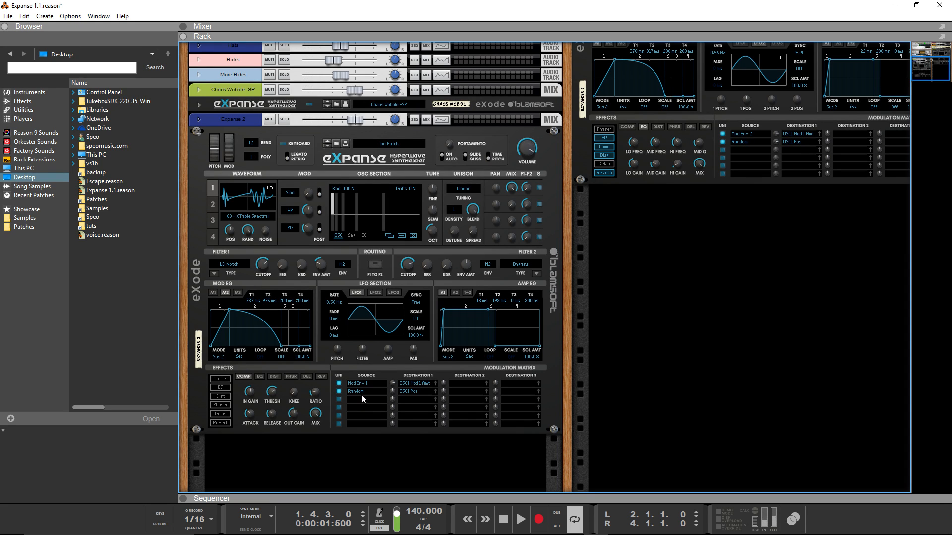
{"action": "mouse_move", "coordinate": [392, 391]}
{"action": "left_mouse_down"}
{"action": "mouse_move", "coordinate": [400, 383]}
{"action": "mouse_move", "coordinate": [395, 395]}
{"action": "left_mouse_up"}
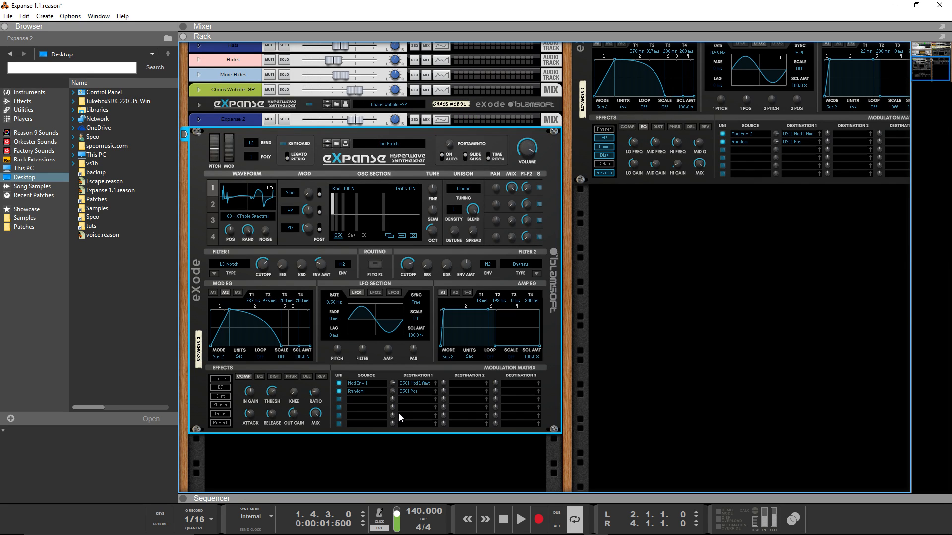
{"action": "left_click", "coordinate": [400, 460]}
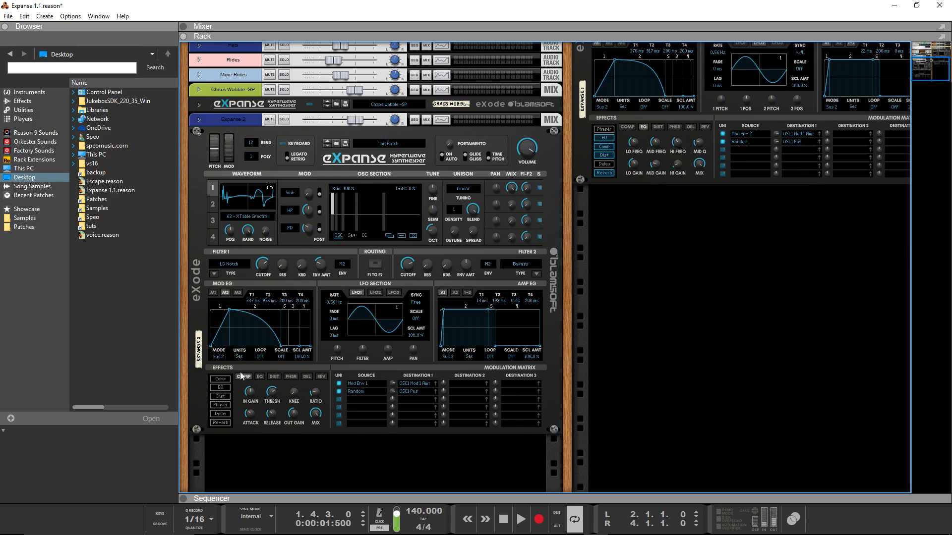
Place the EQ ahead of the compressor in the effects chain, switch it on, and briefly view the Spectrum EQ window
{"action": "left_click", "coordinate": [225, 385]}
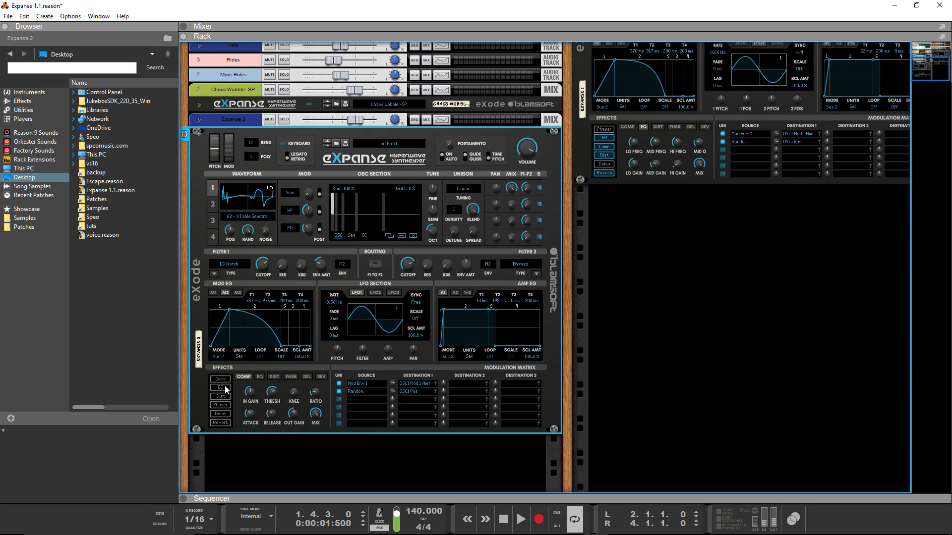
{"action": "left_click", "coordinate": [222, 378]}
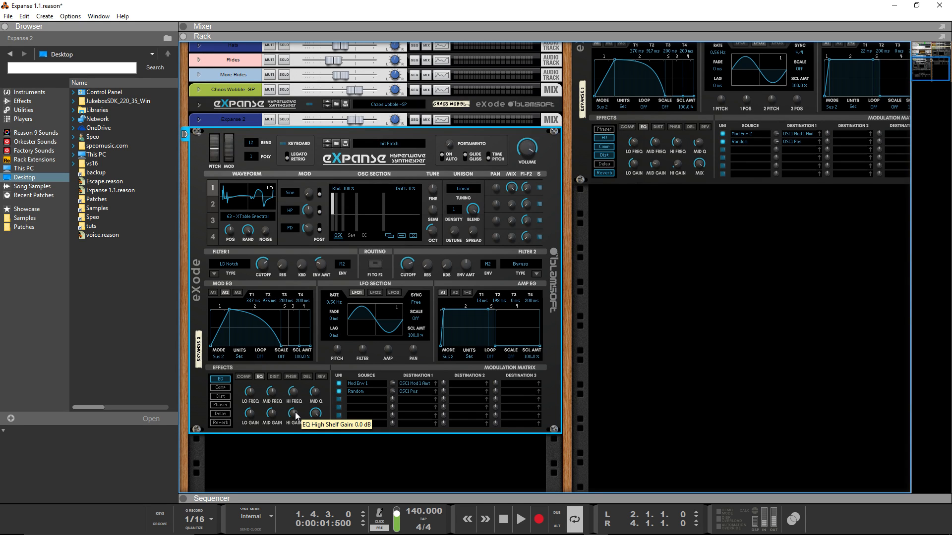
{"action": "key", "text": "F2"}
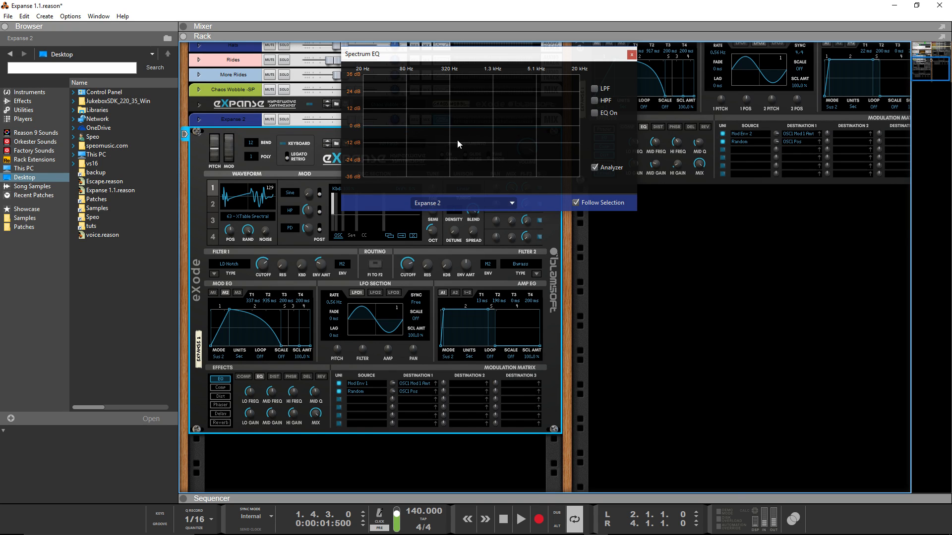
{"action": "key", "text": "F2"}
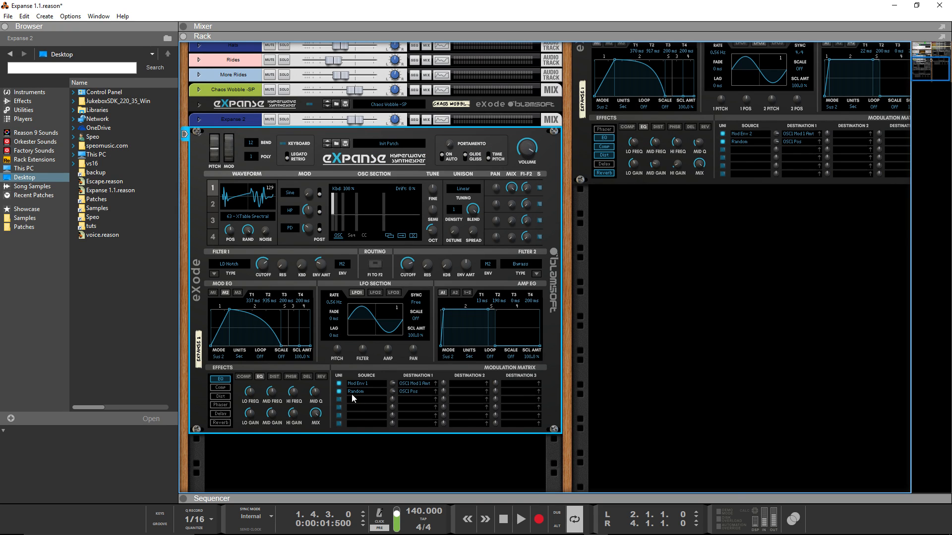
Cut the EQ's high-shelf gain at 4575 Hz and its midrange gain at 605 Hz, and adjust the low-shelf gain
{"action": "left_click_drag", "start_coordinate": [299, 410], "coordinate": [294, 424]}
{"action": "left_click_drag", "start_coordinate": [293, 397], "coordinate": [294, 397]}
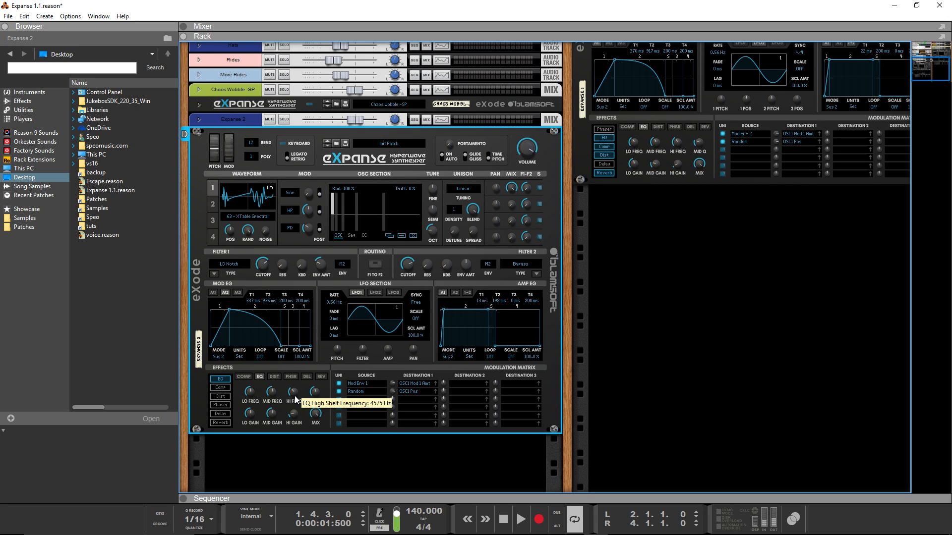
{"action": "left_click_drag", "start_coordinate": [271, 394], "coordinate": [272, 394]}
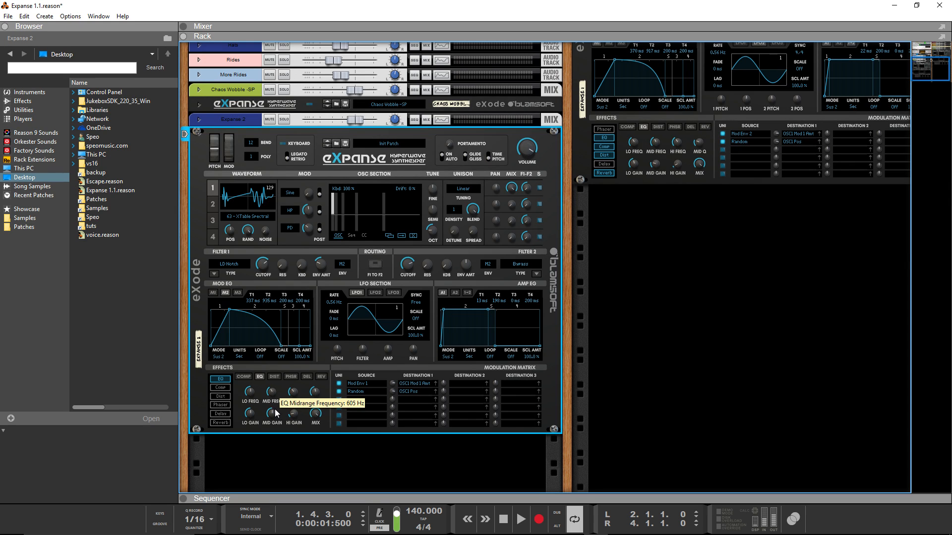
{"action": "left_click_drag", "start_coordinate": [273, 415], "coordinate": [272, 427]}
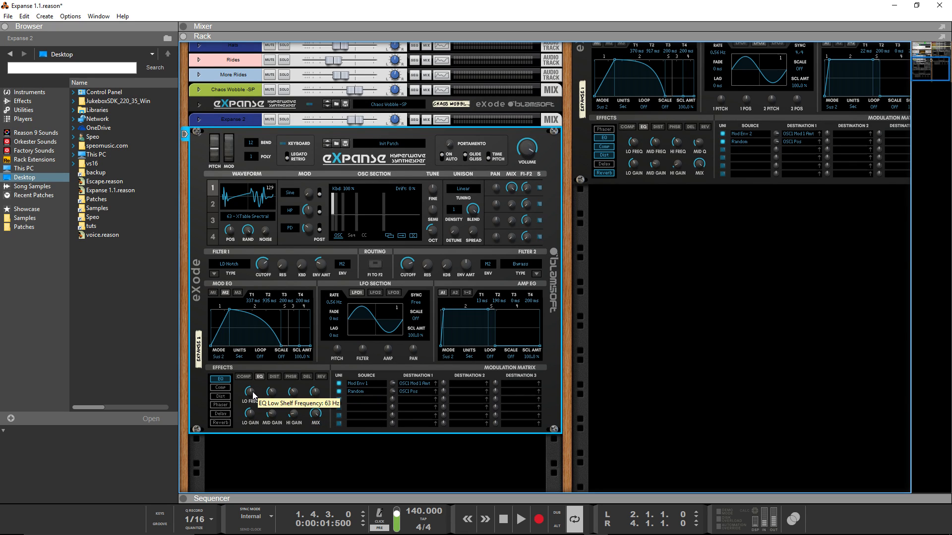
{"action": "left_click_drag", "start_coordinate": [250, 416], "coordinate": [250, 412]}
{"action": "scroll", "coordinate": [624, 332], "scroll_direction": "up", "scroll_amount": 2}
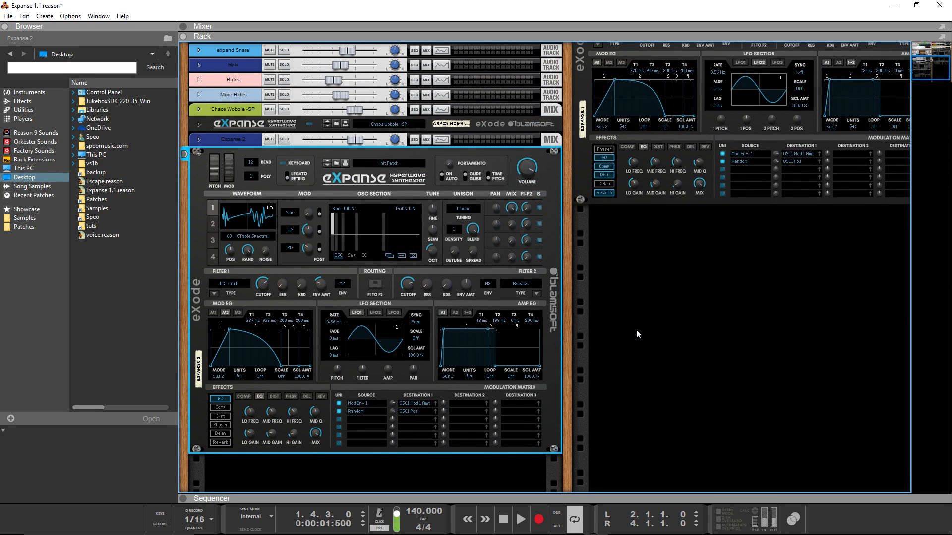
{"action": "scroll", "coordinate": [634, 336], "scroll_direction": "down", "scroll_amount": 3}
{"action": "scroll", "coordinate": [632, 343], "scroll_direction": "up", "scroll_amount": 3}
Turn on the compressor effect, raise its input gain and lower its threshold
{"action": "left_click", "coordinate": [226, 406]}
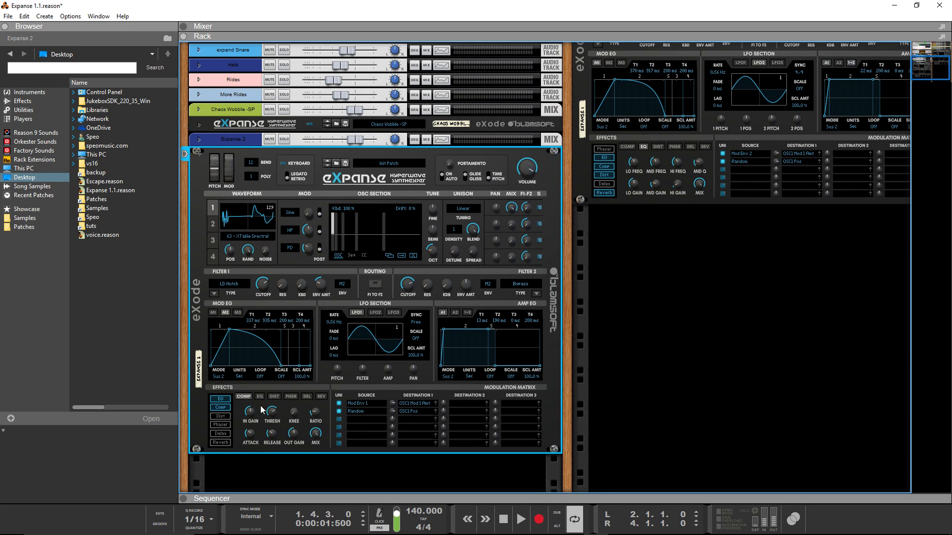
{"action": "mouse_move", "coordinate": [250, 413]}
{"action": "left_mouse_down"}
{"action": "mouse_move", "coordinate": [258, 399]}
{"action": "mouse_move", "coordinate": [252, 413]}
{"action": "left_mouse_up"}
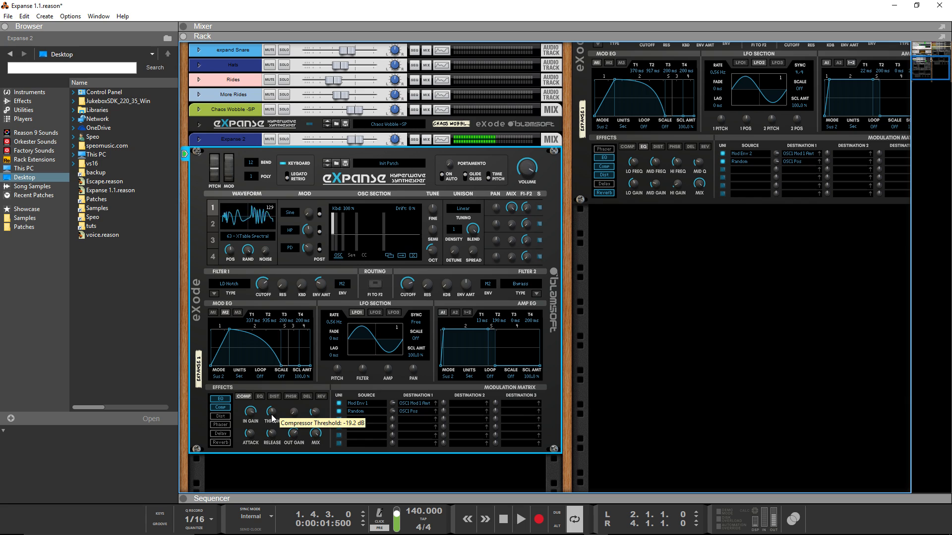
{"action": "left_click_drag", "start_coordinate": [268, 414], "coordinate": [258, 431]}
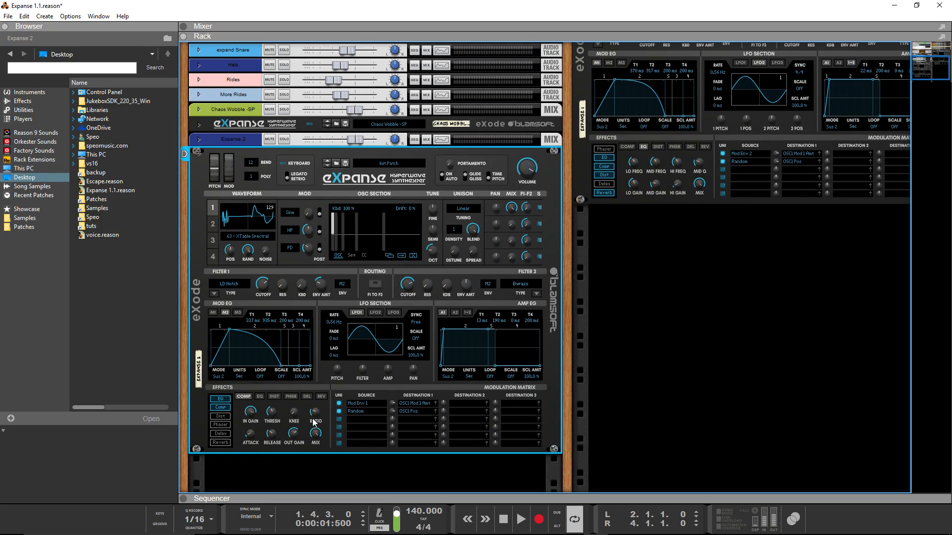
Turn on the distortion effect and adjust its first distortion amount
{"action": "left_click", "coordinate": [275, 397]}
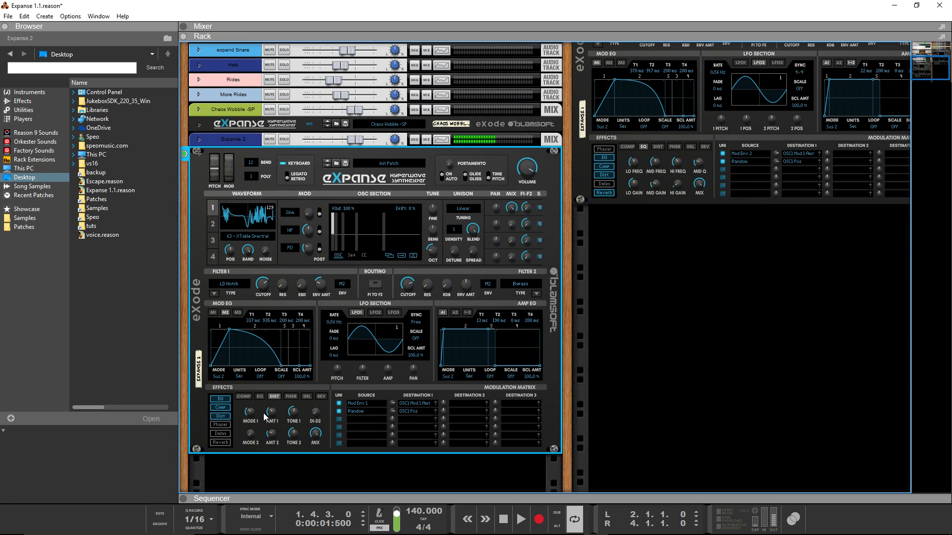
{"action": "left_click_drag", "start_coordinate": [272, 412], "coordinate": [279, 396]}
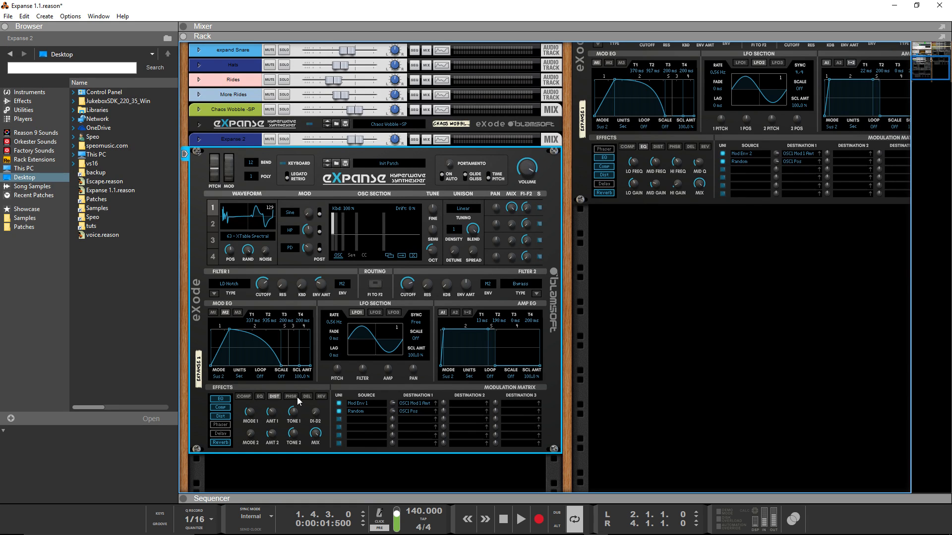
Adjust the crossover of the reverb effect on the Expanse 2 synthesizer
{"action": "left_click", "coordinate": [321, 396]}
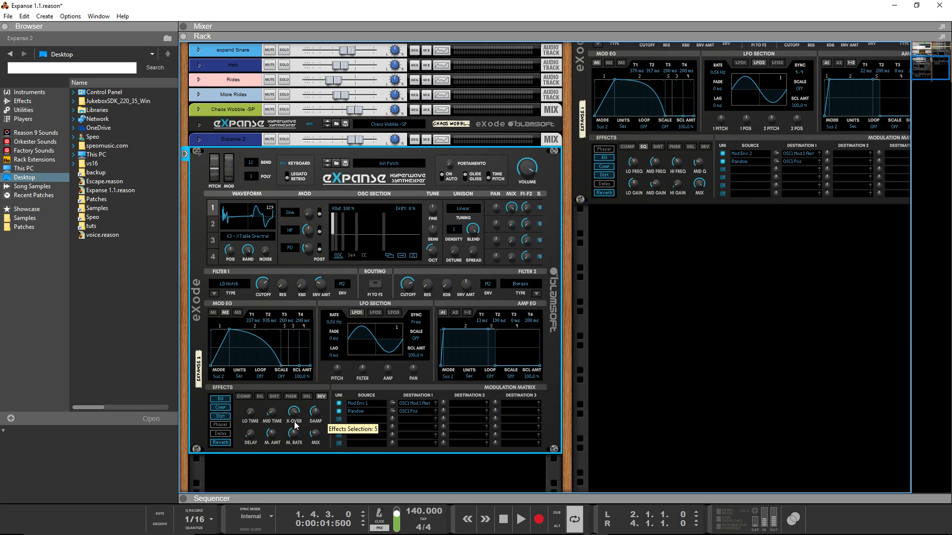
{"action": "left_click_drag", "start_coordinate": [296, 418], "coordinate": [298, 421]}
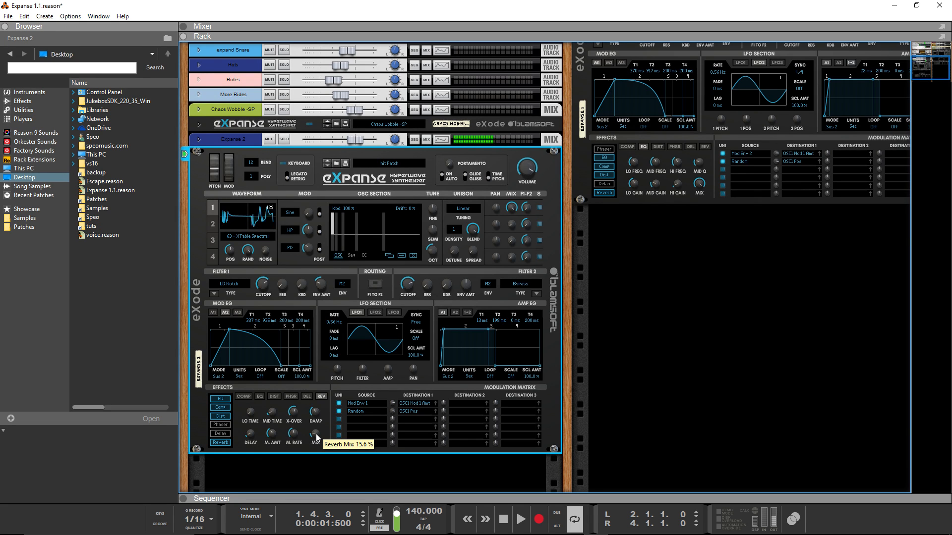
Create a Pitch Wheel automation lane on the Expanse 2 sequencer track
{"action": "scroll", "coordinate": [339, 437], "scroll_direction": "down", "scroll_amount": 2}
{"action": "left_click", "coordinate": [406, 466]}
{"action": "scroll", "coordinate": [476, 453], "scroll_direction": "up", "scroll_amount": 3}
{"action": "scroll", "coordinate": [602, 414], "scroll_direction": "down", "scroll_amount": 2}
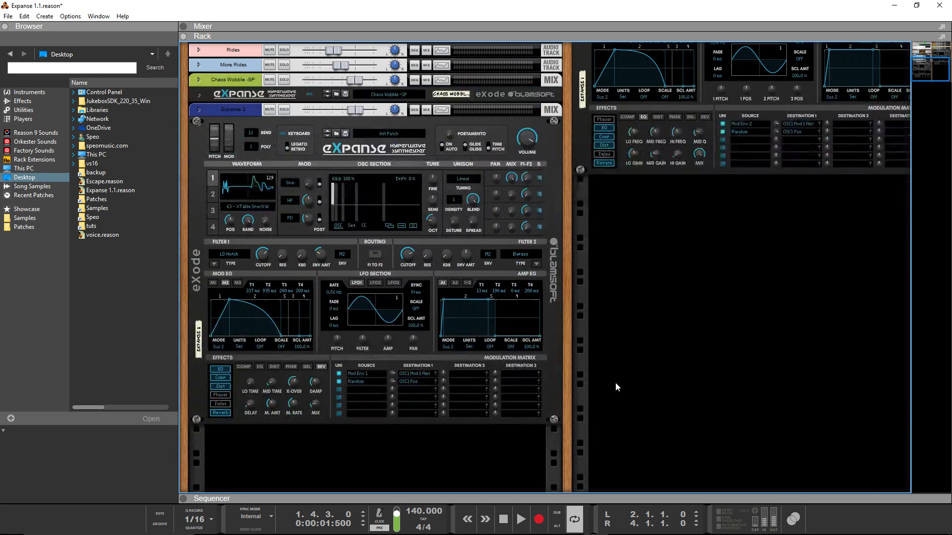
{"action": "scroll", "coordinate": [614, 382], "scroll_direction": "up", "scroll_amount": 1}
{"action": "left_click", "coordinate": [214, 172], "text": "alt"}
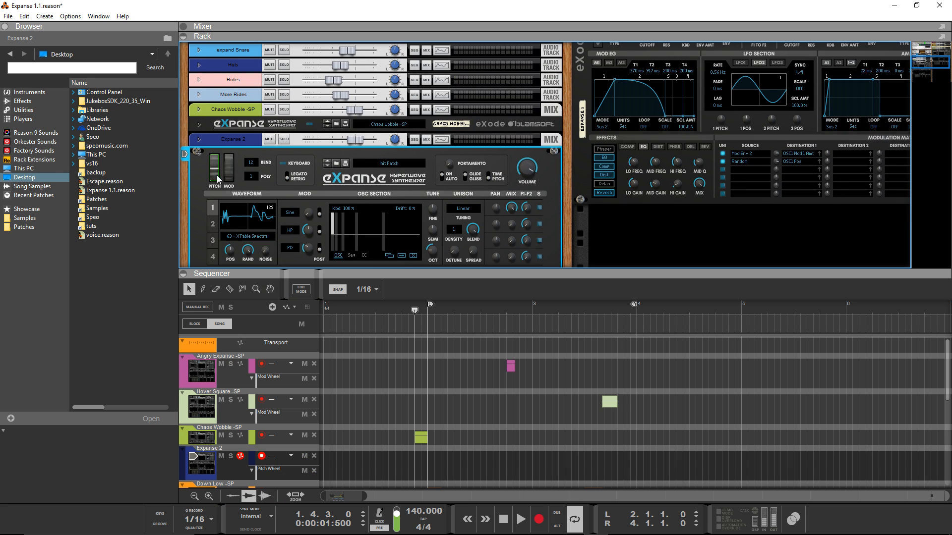
Move the note clip and the pitch wheel clip from the Expanse 1 track to the Expanse 2 track and audition them
{"action": "key", "text": "F7"}
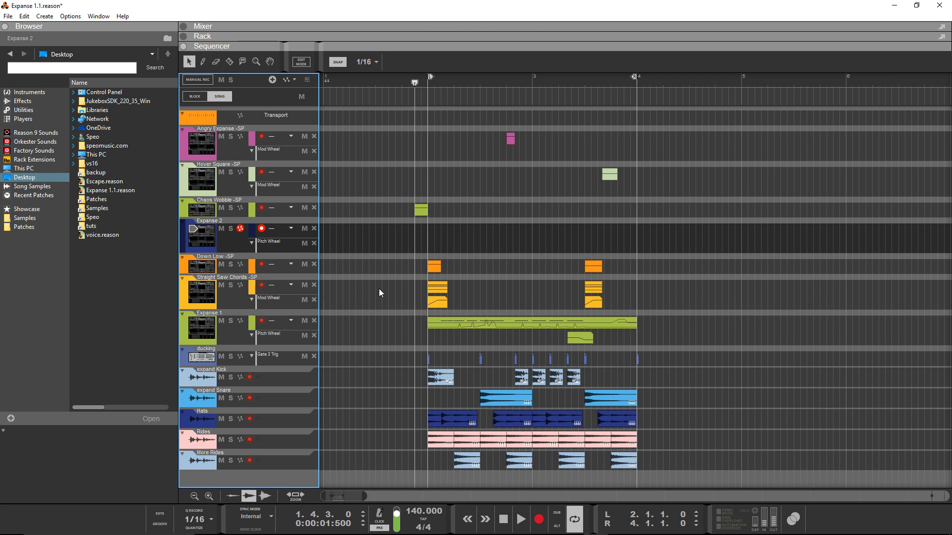
{"action": "left_click_drag", "start_coordinate": [395, 323], "coordinate": [610, 335]}
{"action": "left_click_drag", "start_coordinate": [473, 324], "coordinate": [473, 233]}
{"action": "left_click", "coordinate": [405, 182]}
{"action": "key", "text": "space"}
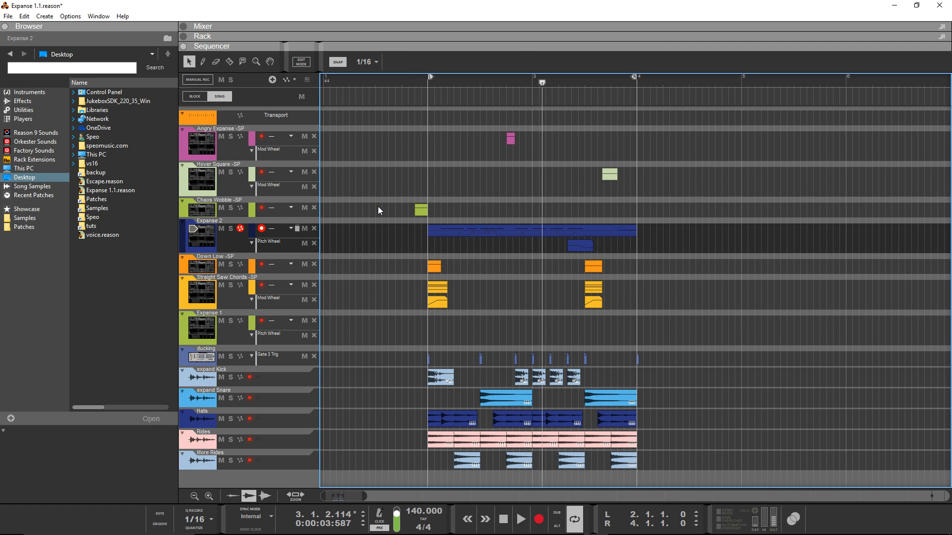
Route the output of the Expanse 2 mixer channel to the duck bus
{"action": "key", "text": "F5"}
{"action": "left_click", "coordinate": [625, 468]}
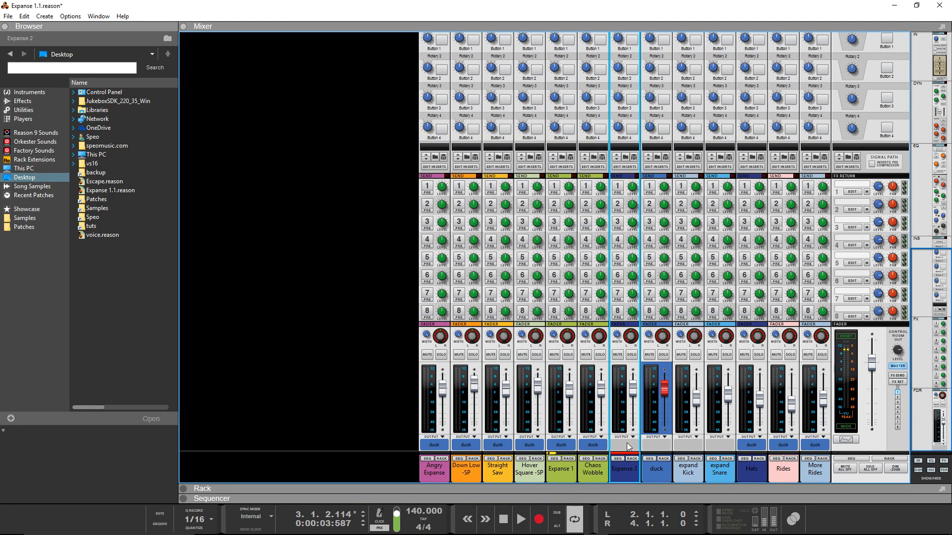
{"action": "left_click", "coordinate": [625, 444]}
{"action": "left_click", "coordinate": [650, 464]}
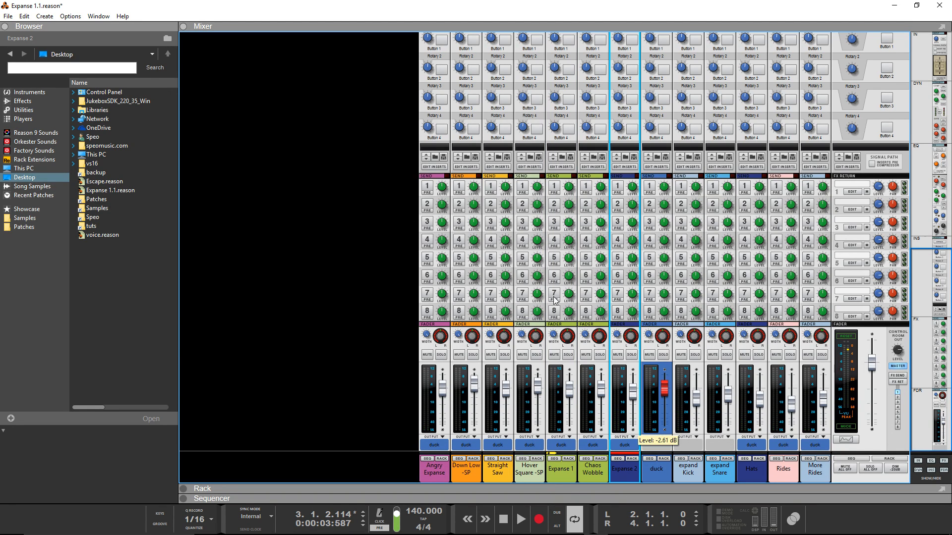
Play the loop and lower the Expanse 2 mixer channel's level to -5.08 dB
{"action": "key", "text": "F7"}
{"action": "key", "text": "F5"}
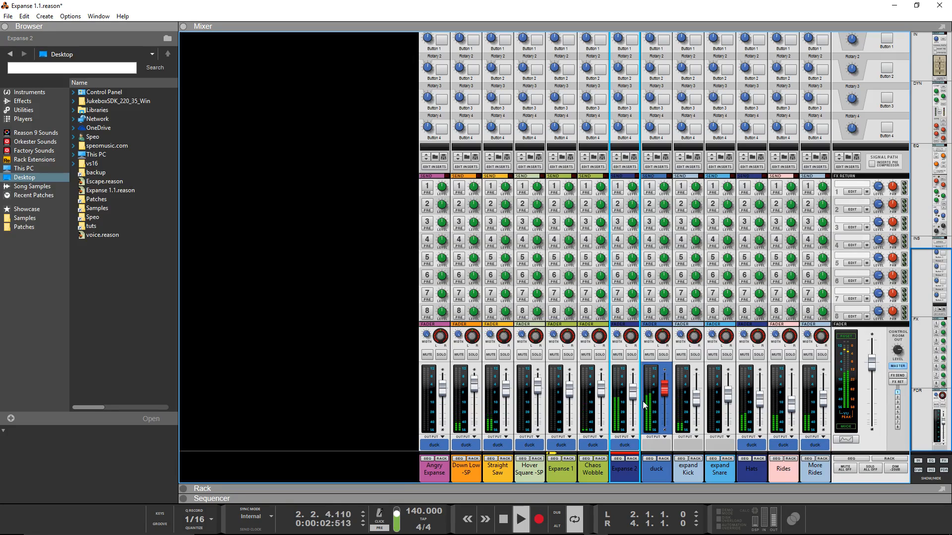
{"action": "left_click_drag", "start_coordinate": [636, 395], "coordinate": [634, 397]}
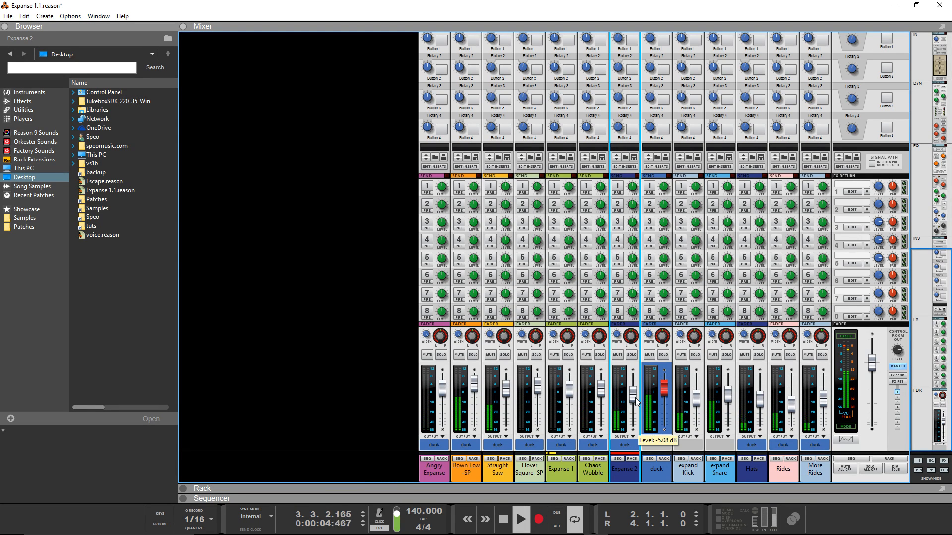
Bring up the EQ settings of Expanse 2 and set its oscillator 1 Mod 3 amount to 37.5 %
{"action": "key", "text": "F6"}
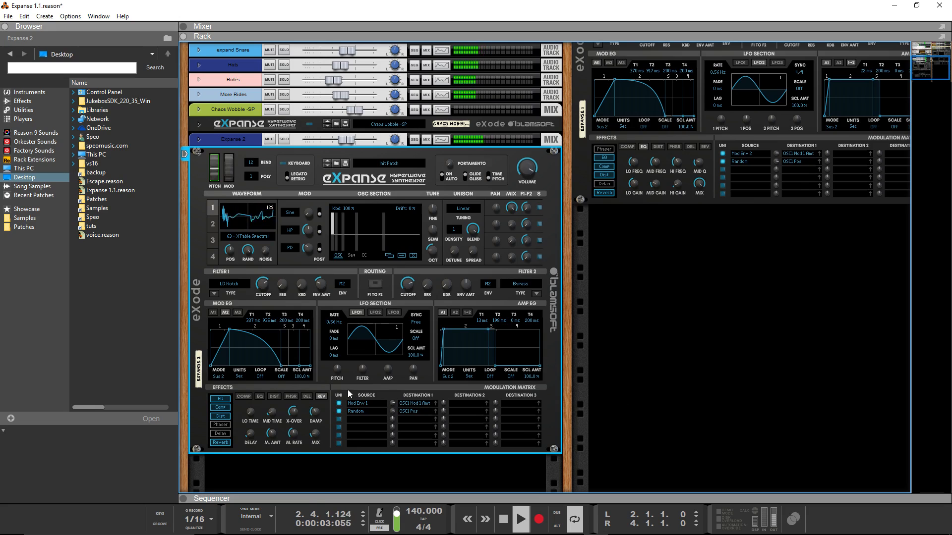
{"action": "left_click", "coordinate": [259, 396]}
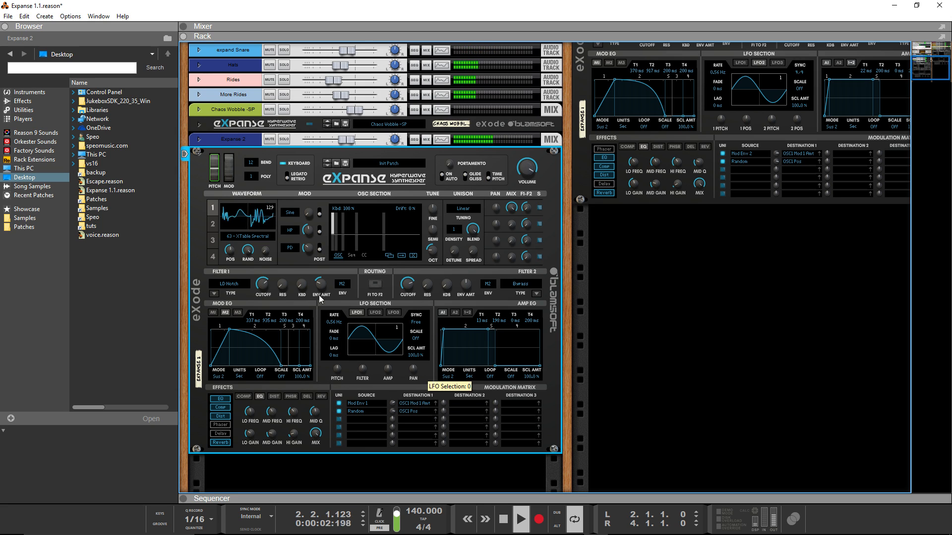
{"action": "left_click_drag", "start_coordinate": [310, 249], "coordinate": [310, 250]}
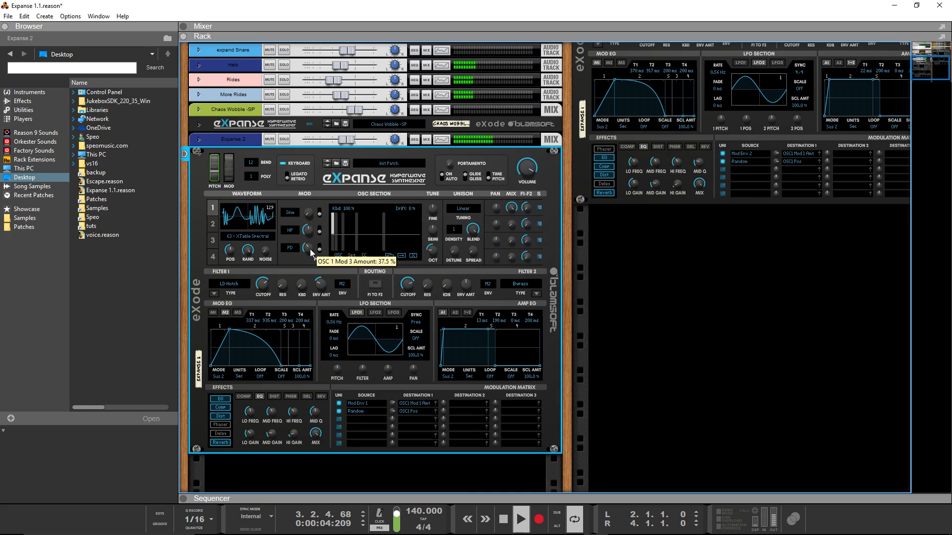
Move both Expanse 2 clips back to the Expanse 1 track and play from bar 2 to compare the original sound
{"action": "key", "text": "F7"}
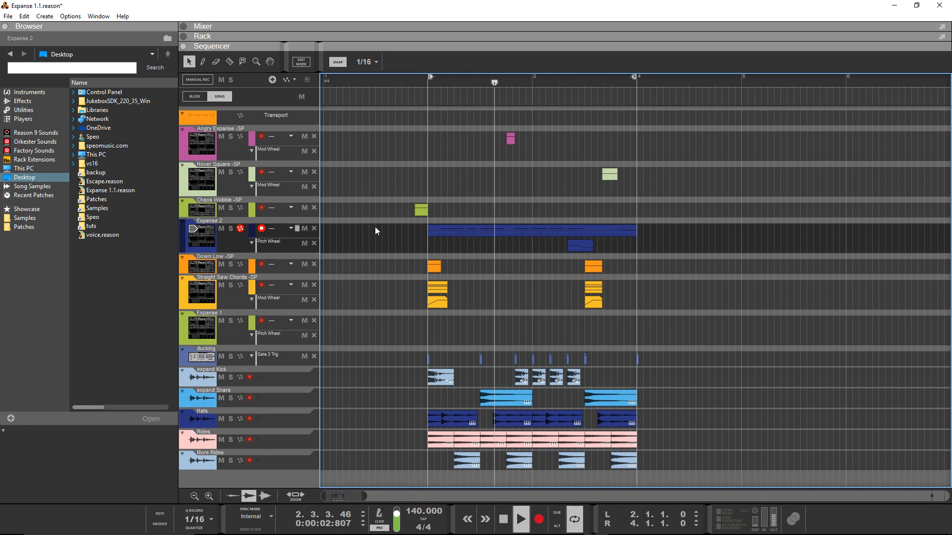
{"action": "left_click_drag", "start_coordinate": [375, 227], "coordinate": [620, 244]}
{"action": "left_click_drag", "start_coordinate": [519, 232], "coordinate": [502, 323]}
{"action": "left_click", "coordinate": [428, 86]}
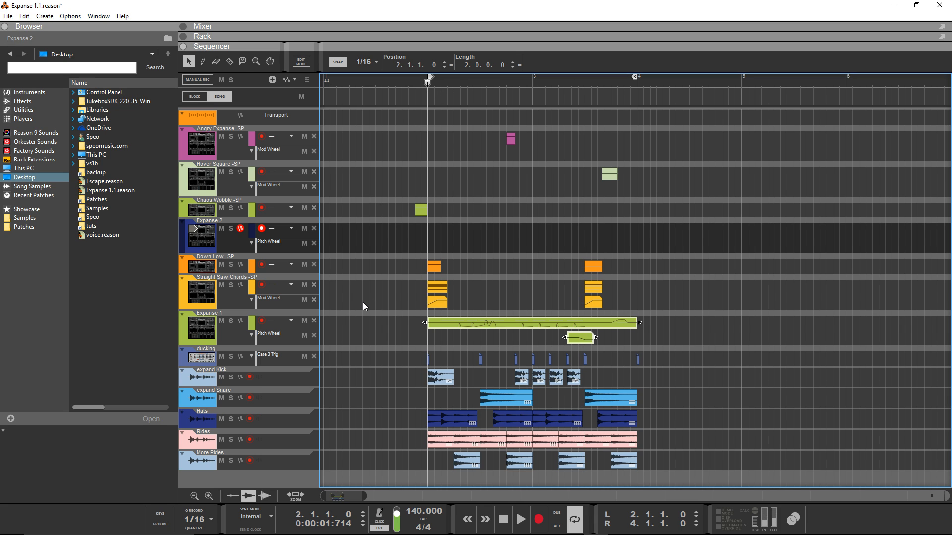
{"action": "key", "text": "space"}
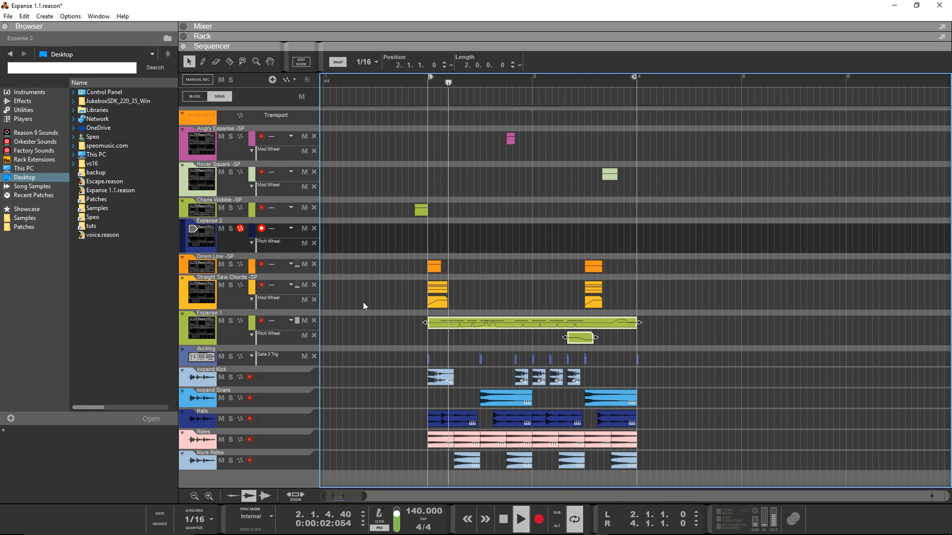
{"action": "key", "text": "space"}
Return the two clips to the Expanse 2 track, play the loop from bar 2, and return the playhead to its start
{"action": "left_click_drag", "start_coordinate": [451, 323], "coordinate": [451, 229]}
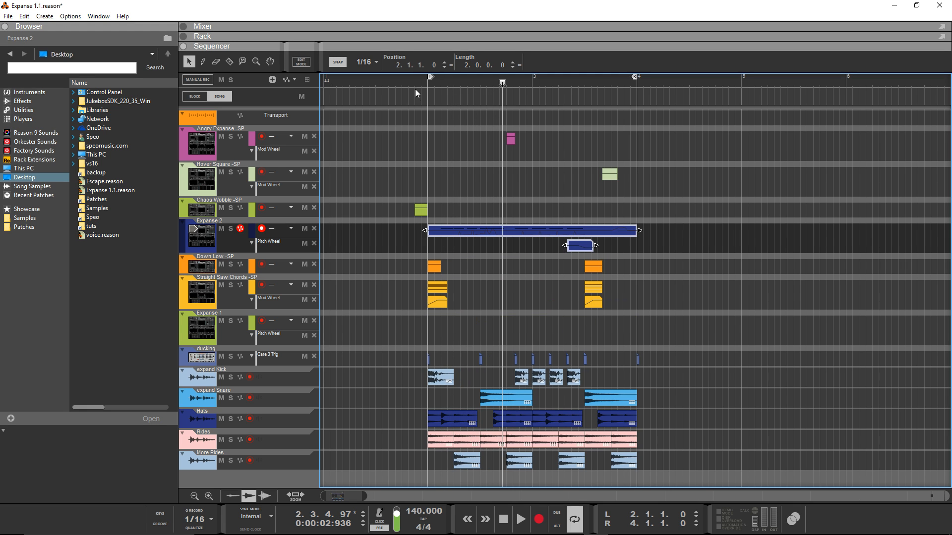
{"action": "left_click", "coordinate": [427, 84]}
{"action": "key", "text": "space"}
{"action": "left_click", "coordinate": [524, 195]}
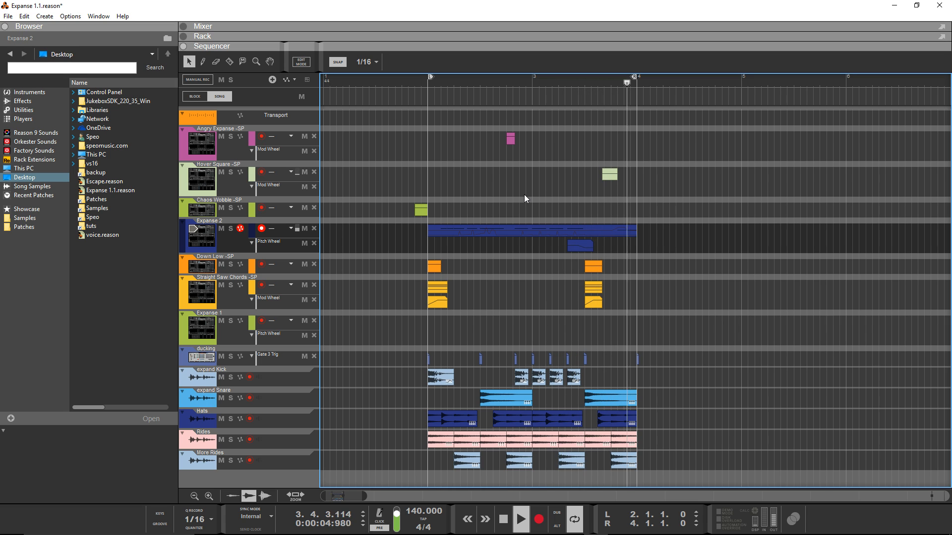
{"action": "key", "text": "space"}
{"action": "left_click", "coordinate": [427, 83]}
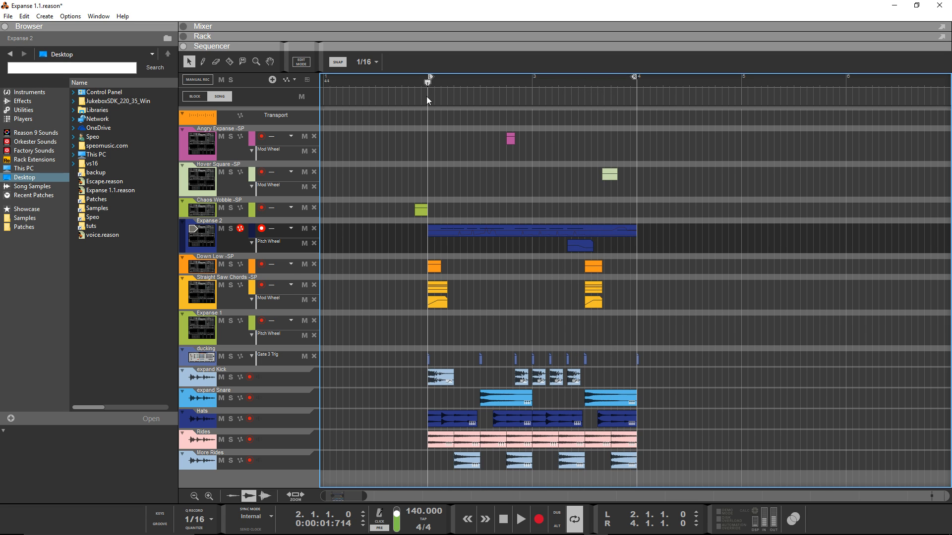